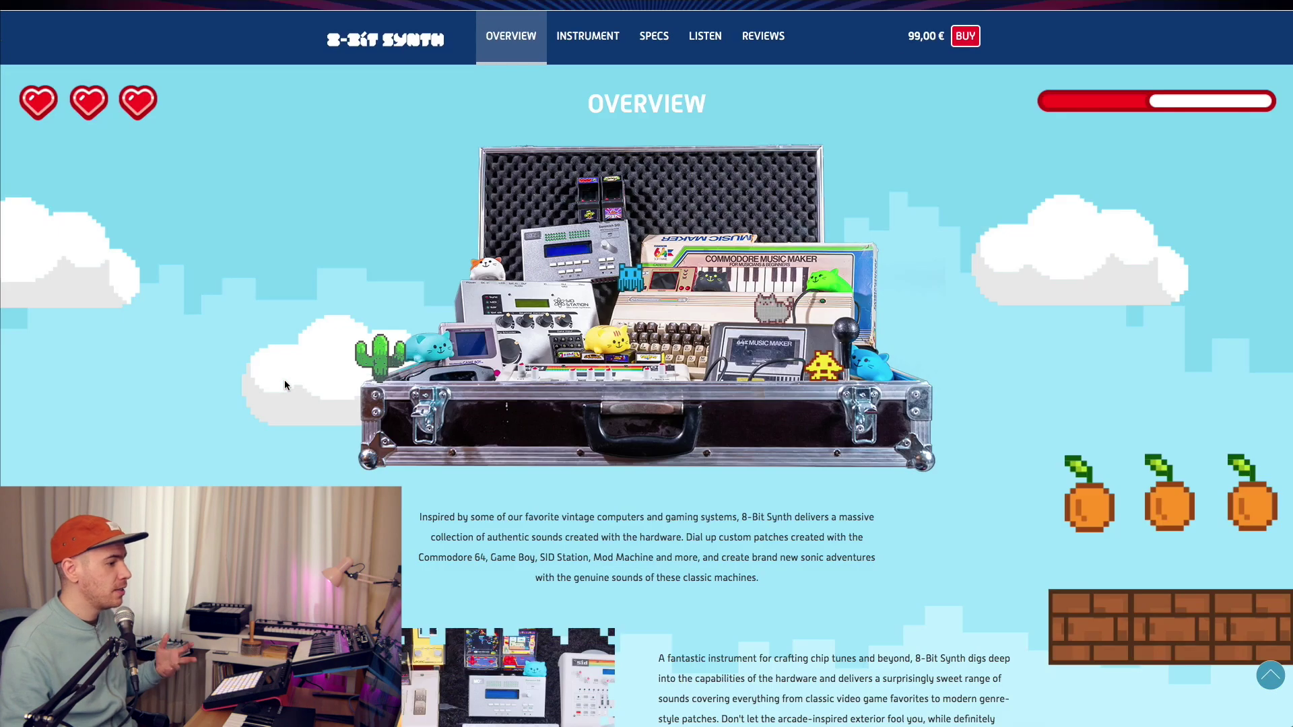
Look through the 8-Bit Synth product page from the overview down to the specifications
{"action": "scroll", "coordinate": [284, 385], "scroll_direction": "up", "scroll_amount": 1}
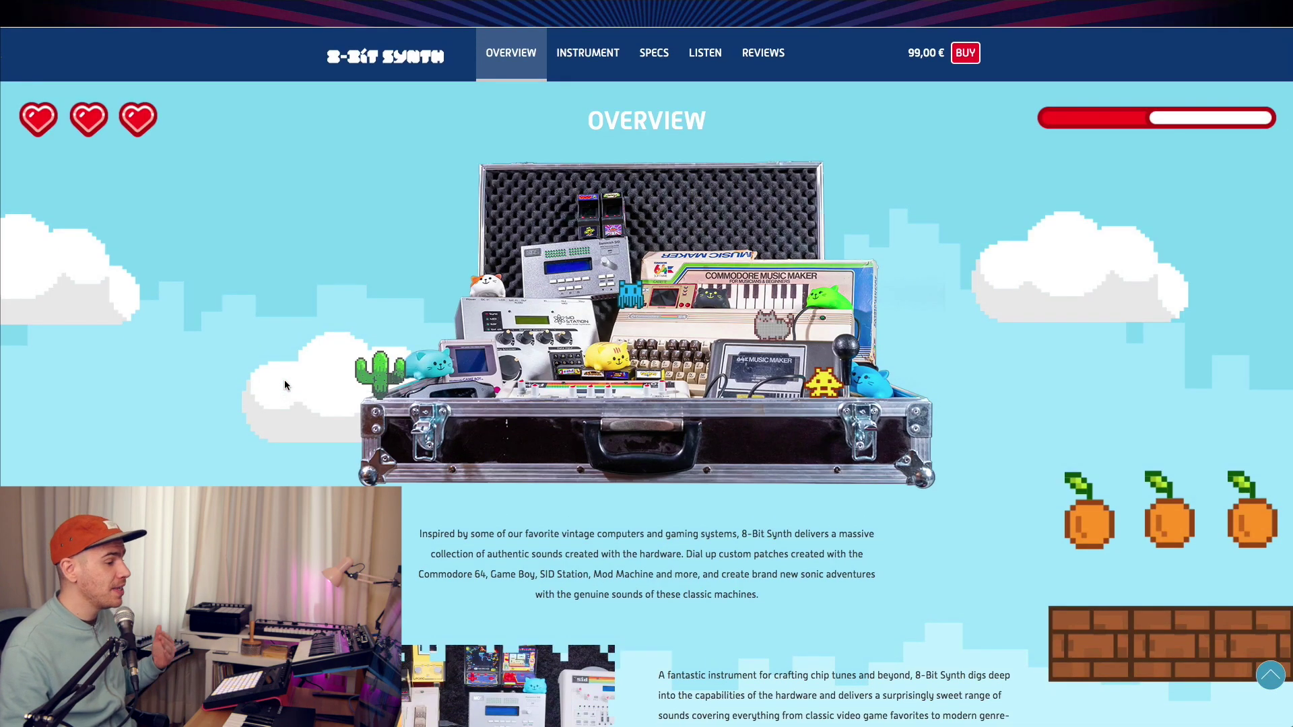
{"action": "scroll", "coordinate": [284, 385], "scroll_direction": "down", "scroll_amount": 3}
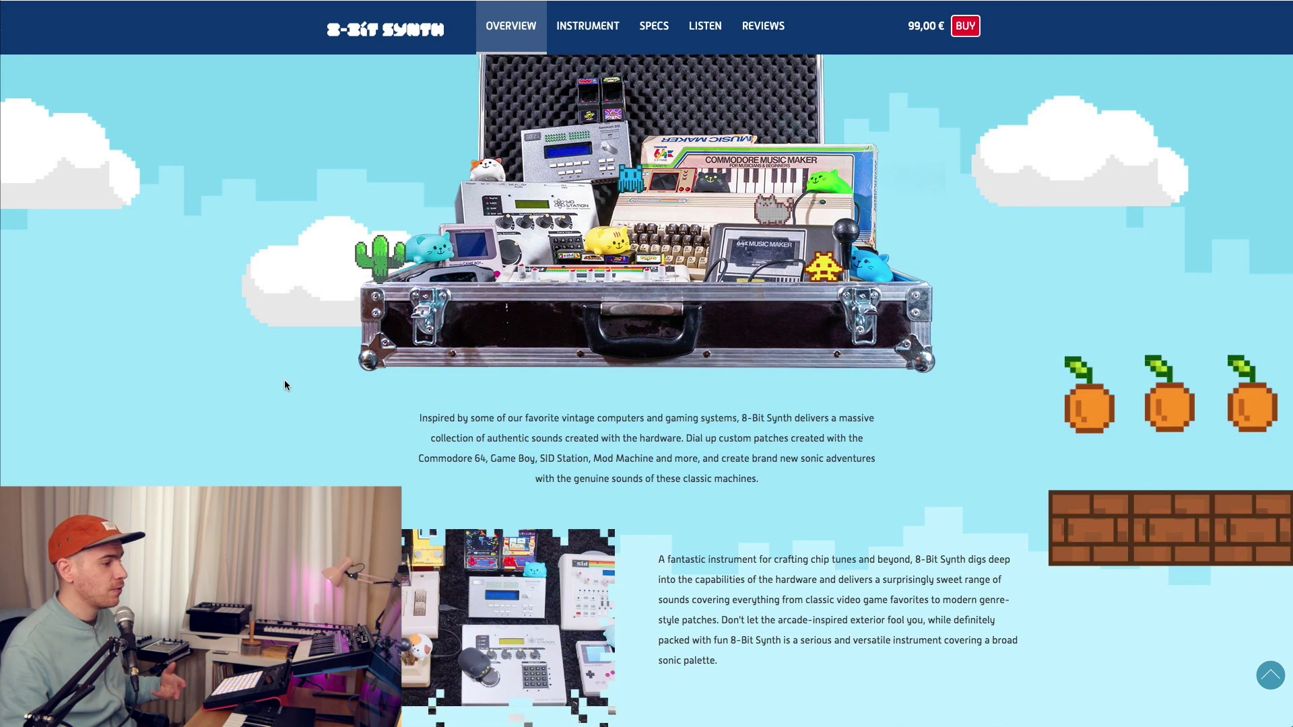
{"action": "scroll", "coordinate": [284, 384], "scroll_direction": "down", "scroll_amount": 2}
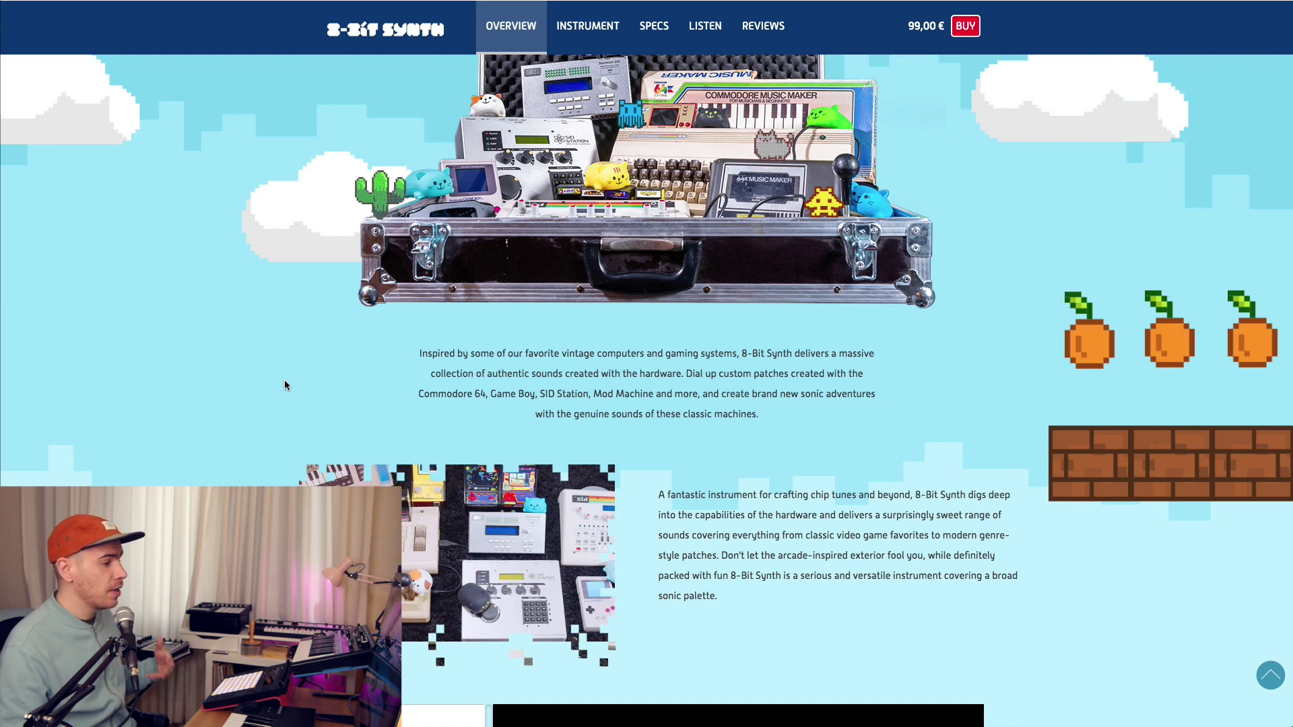
{"action": "scroll", "coordinate": [284, 385], "scroll_direction": "down", "scroll_amount": 4}
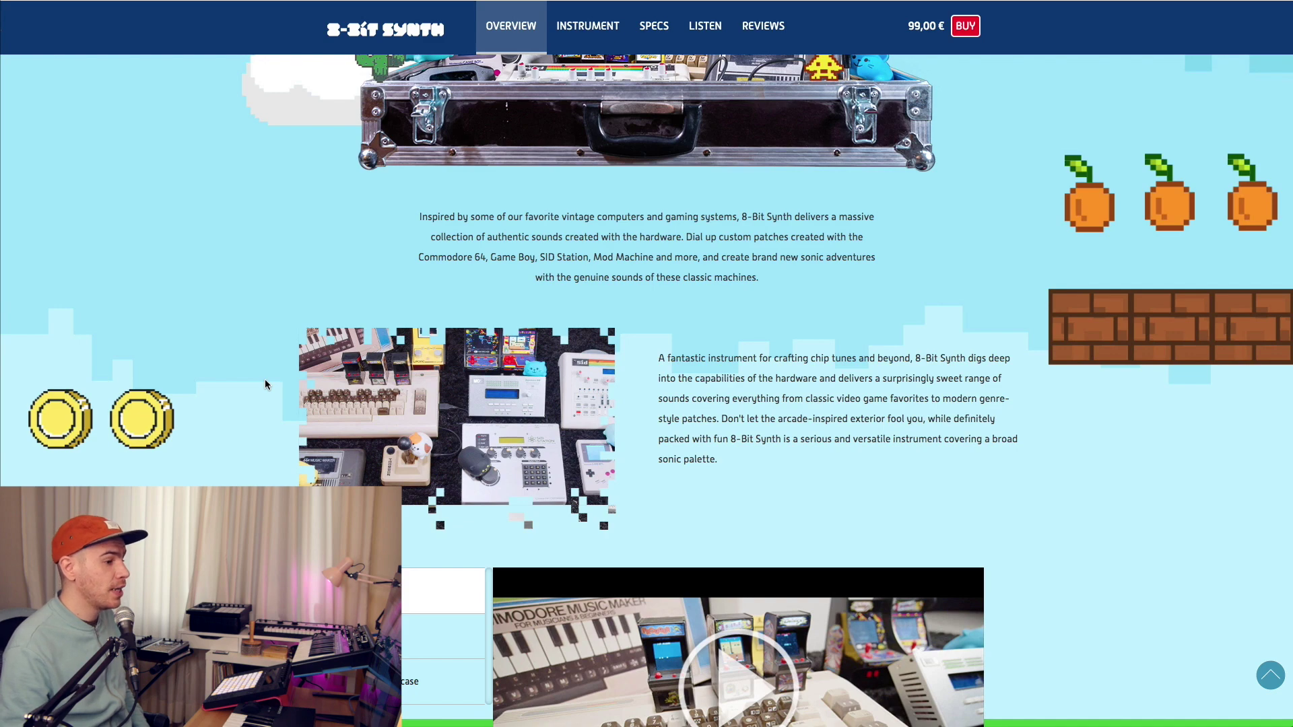
{"action": "scroll", "coordinate": [264, 384], "scroll_direction": "down", "scroll_amount": 5}
{"action": "scroll", "coordinate": [264, 384], "scroll_direction": "down", "scroll_amount": 5}
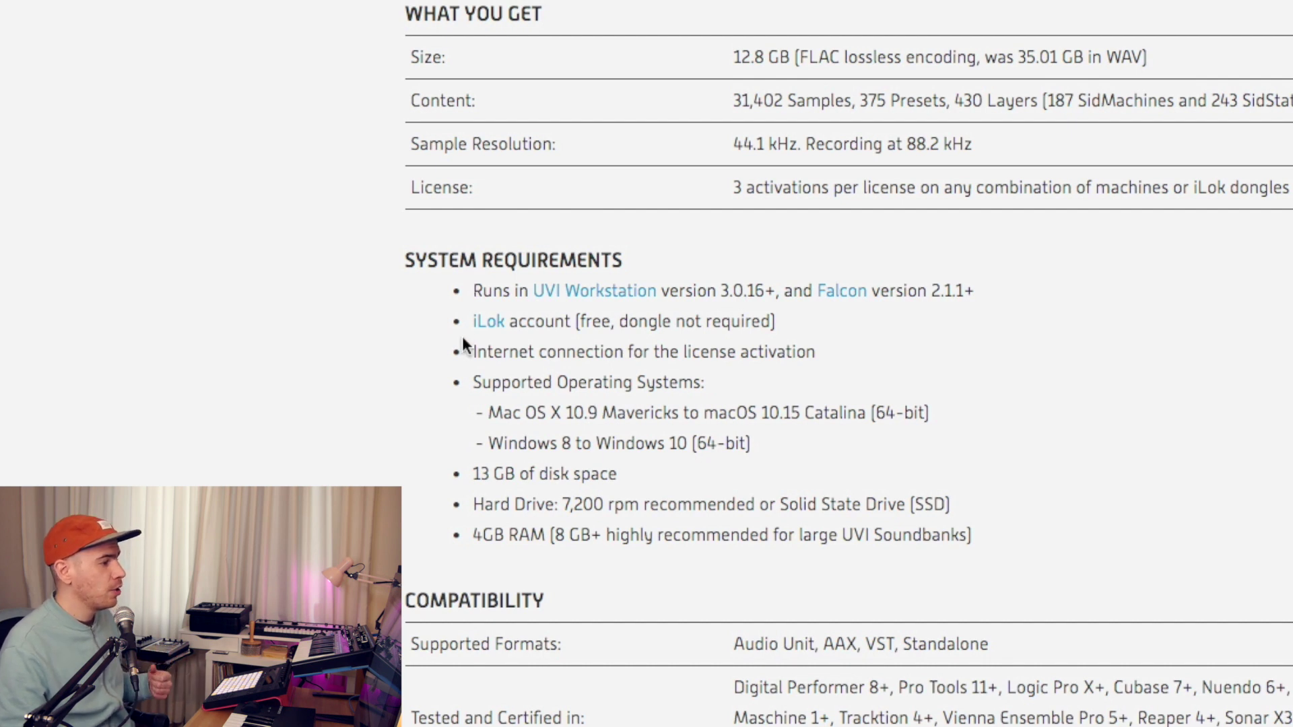
Check the iLok account and disk space entries in the system requirements by highlighting their text
{"action": "left_click_drag", "start_coordinate": [468, 318], "coordinate": [571, 317]}
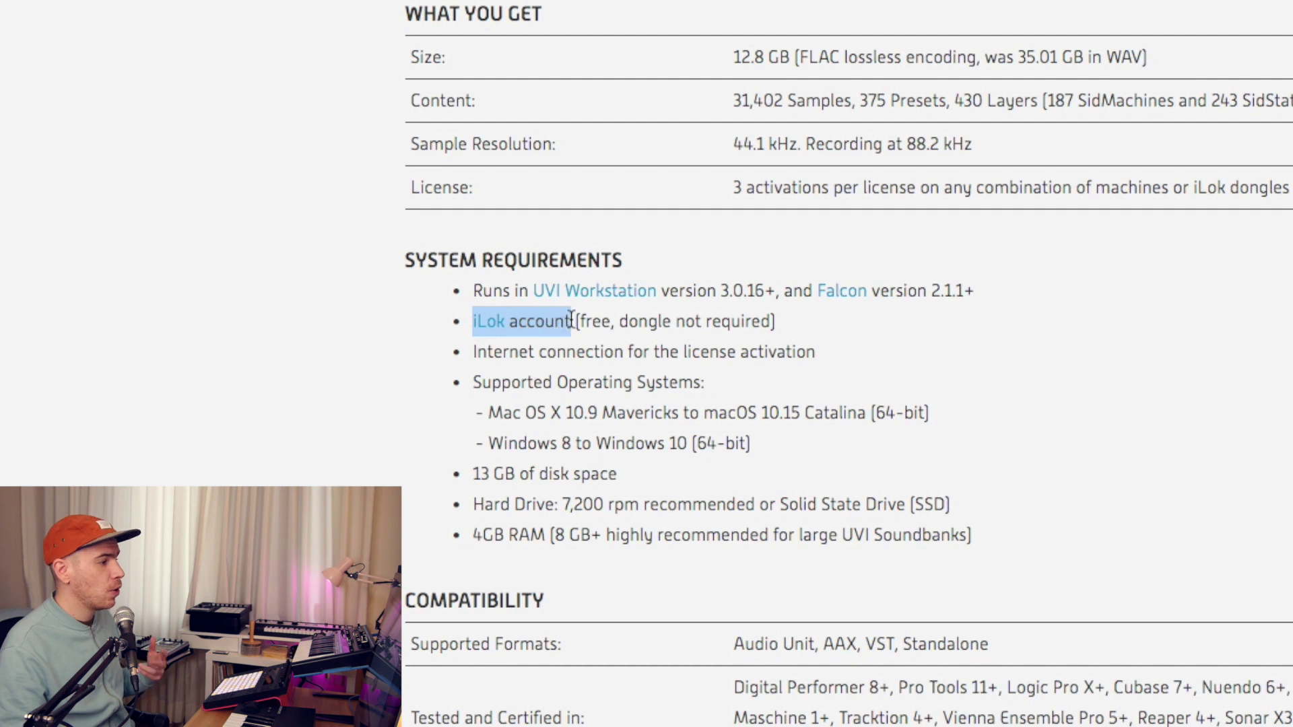
{"action": "left_click", "coordinate": [571, 317]}
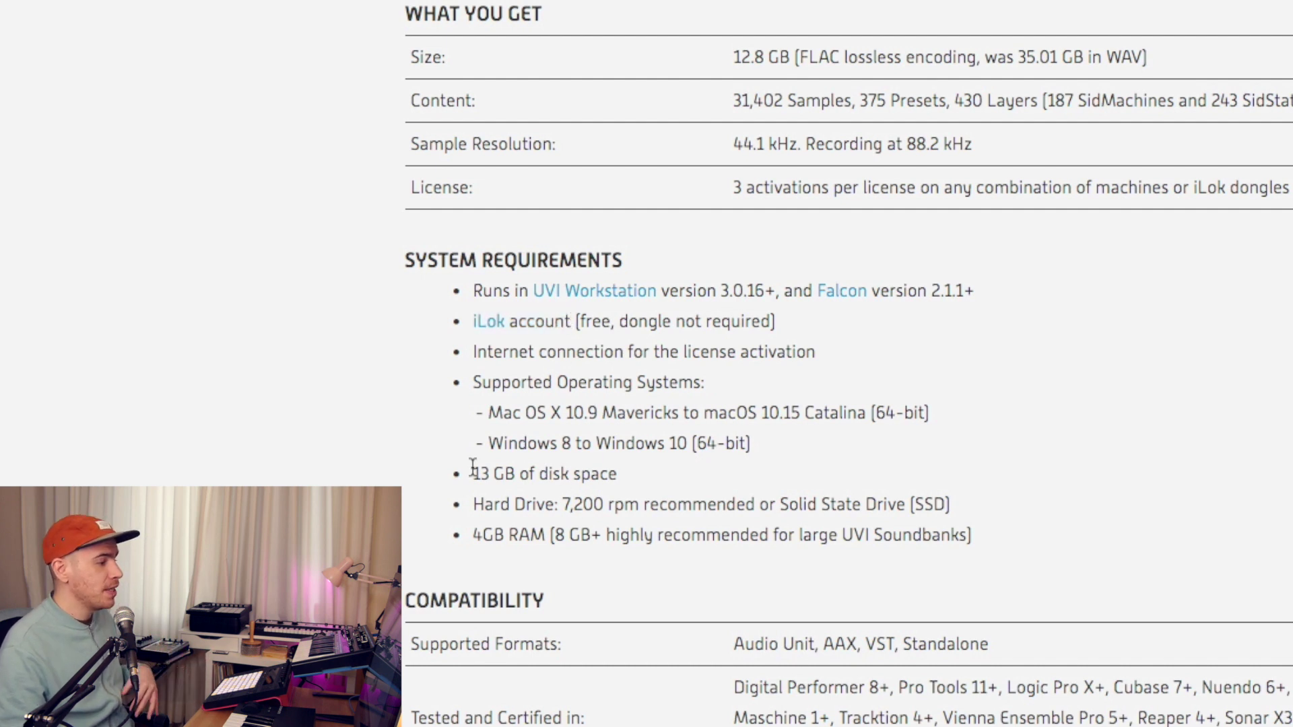
{"action": "left_click_drag", "start_coordinate": [474, 467], "coordinate": [615, 470]}
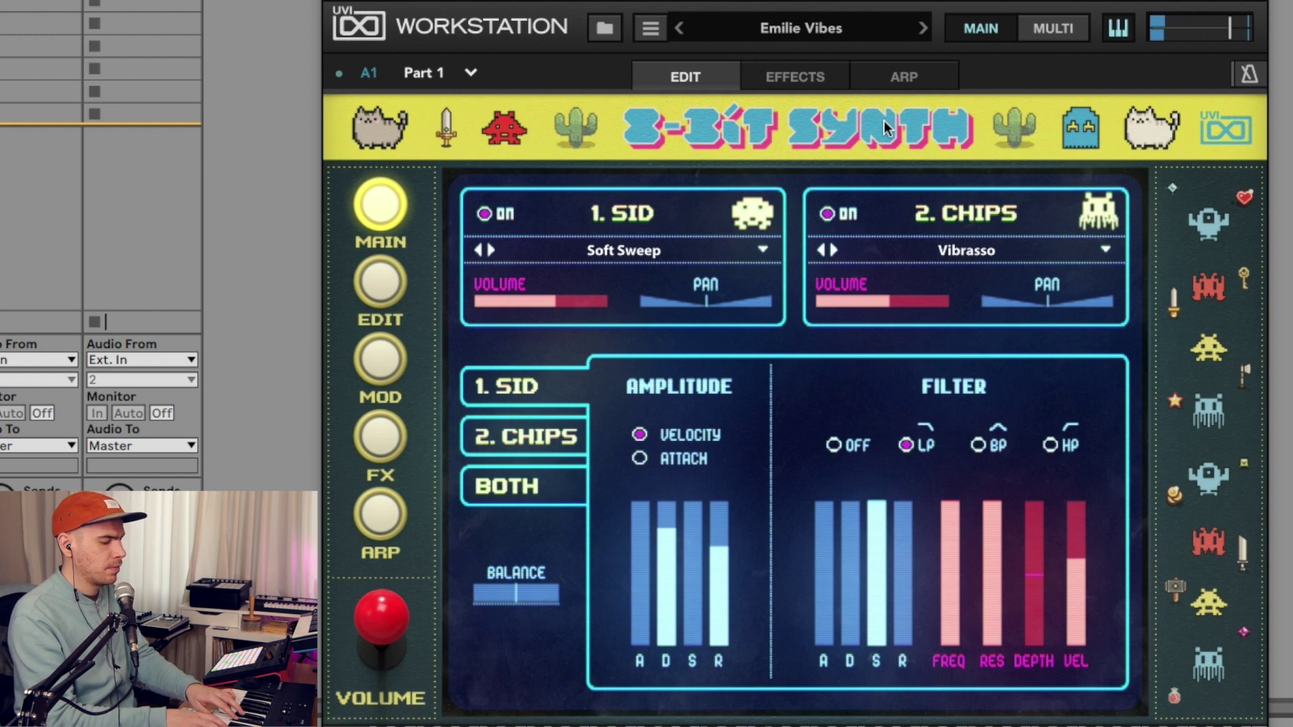
Switch to UVI Workstation and audition 8-Bit Synth presets such as HarpSIDchord, Bad Ass, Push to A, Saw Combo, Amazing Strings and Dirty Two
{"action": "left_click", "coordinate": [680, 27]}
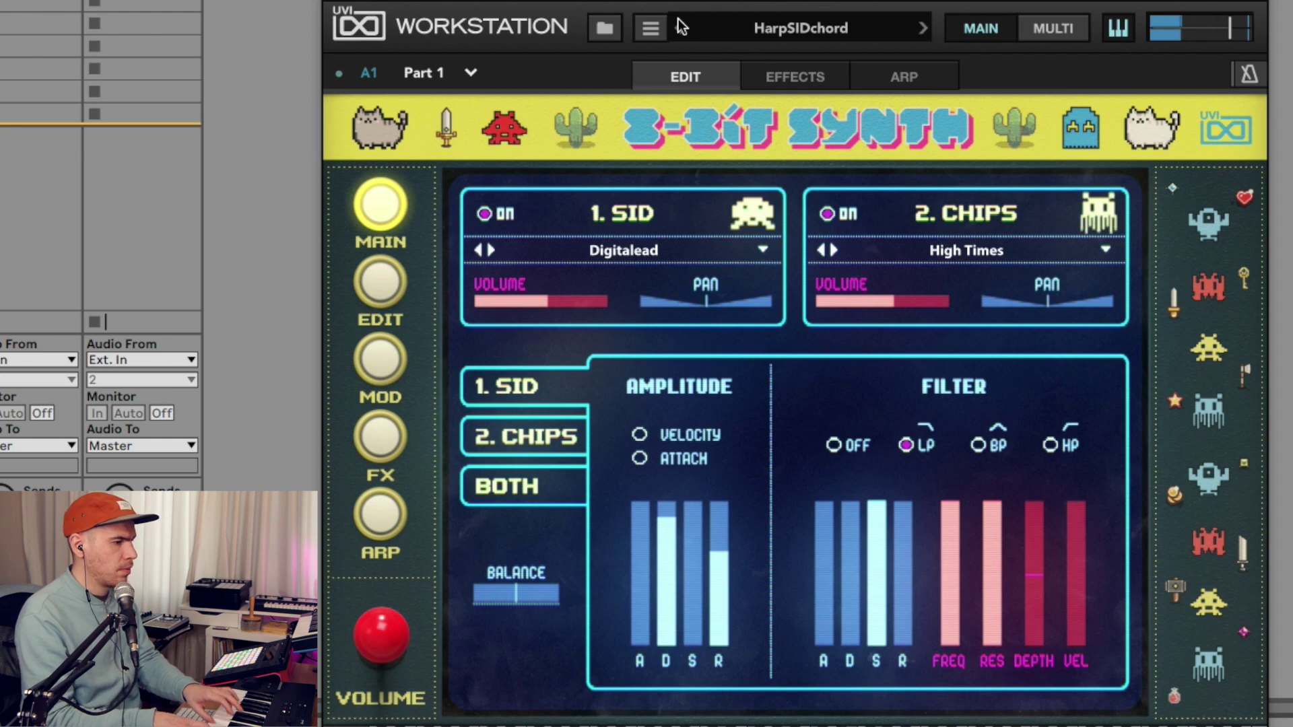
{"action": "left_click", "coordinate": [680, 28]}
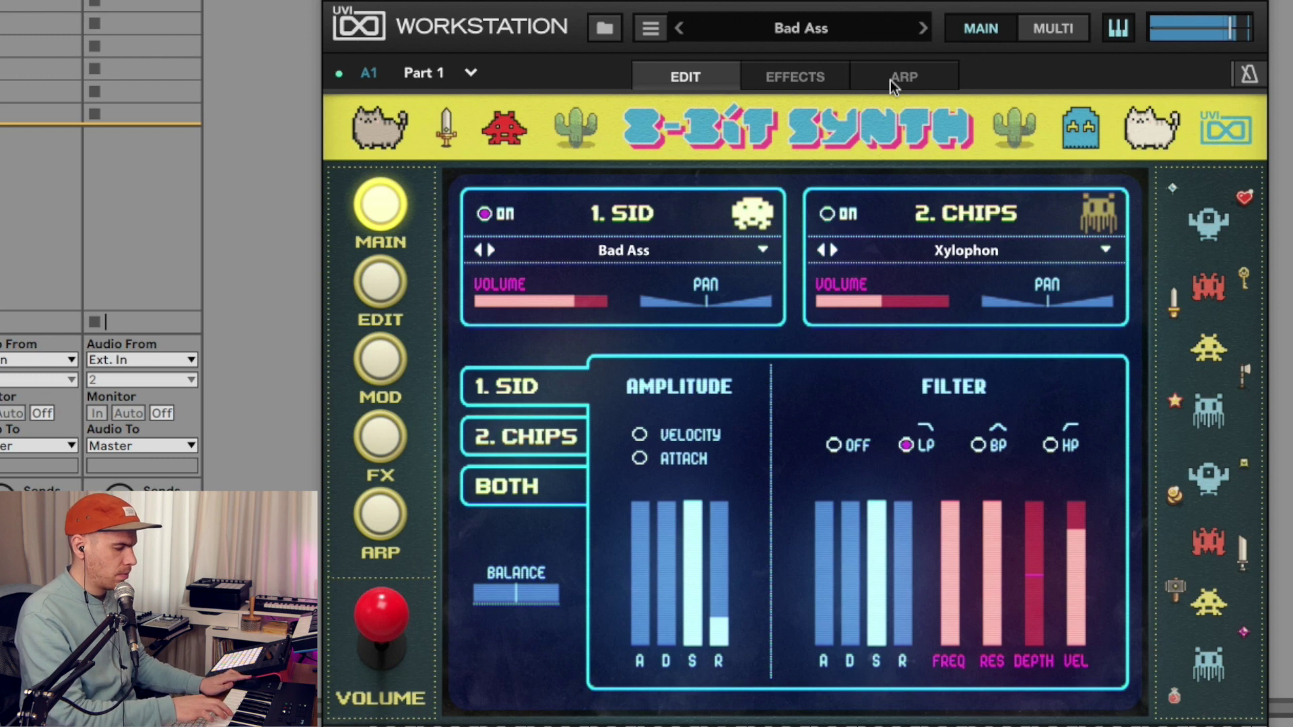
{"action": "left_click", "coordinate": [923, 29]}
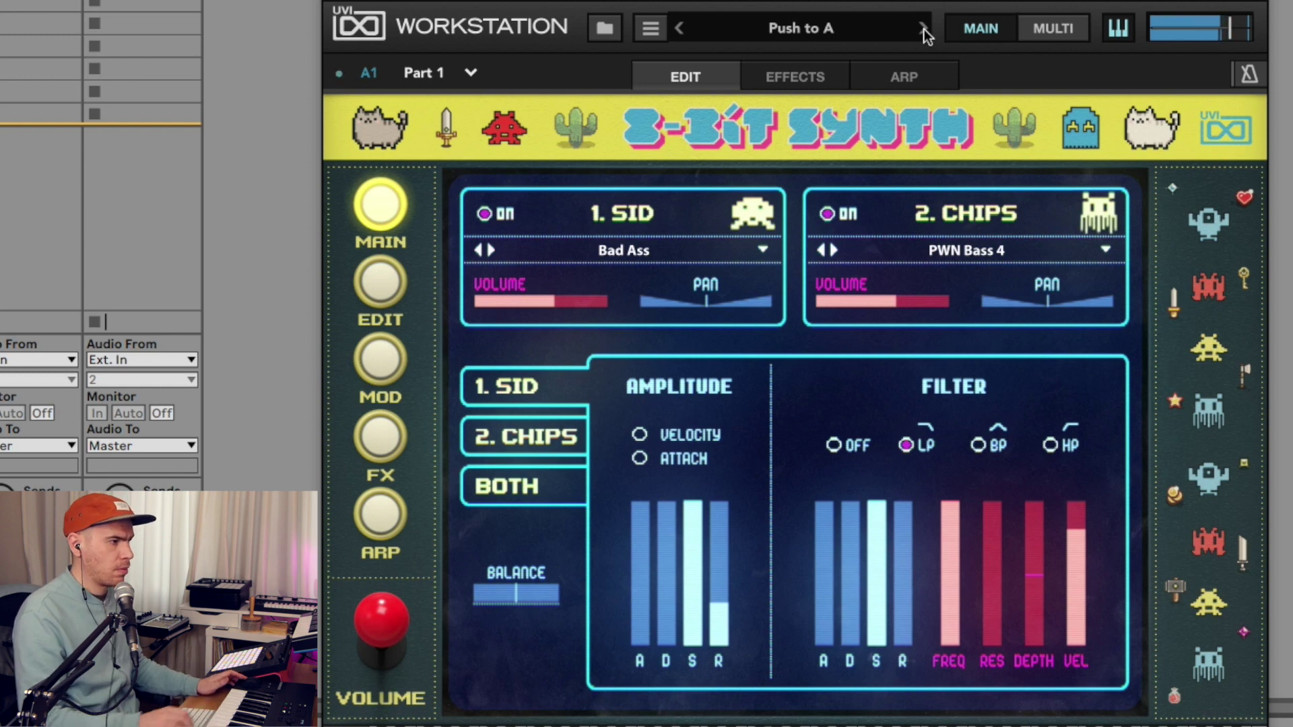
{"action": "left_click", "coordinate": [924, 30]}
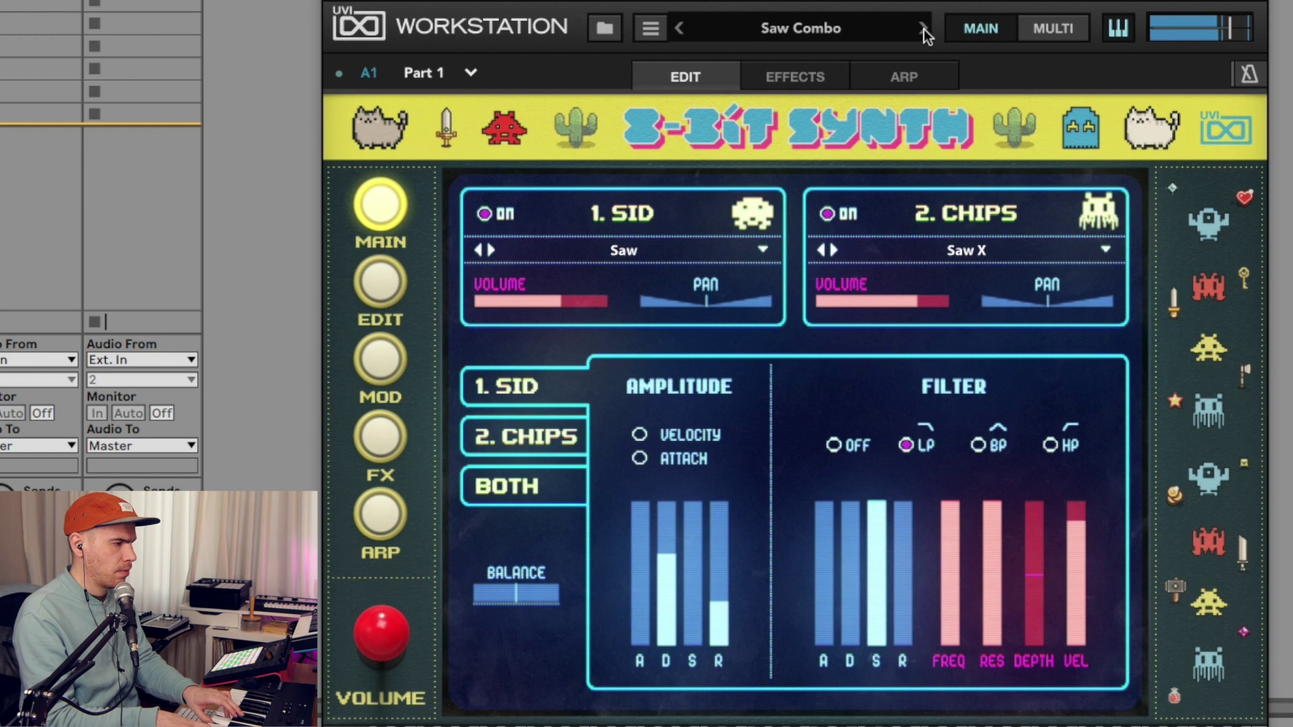
{"action": "left_click", "coordinate": [924, 30]}
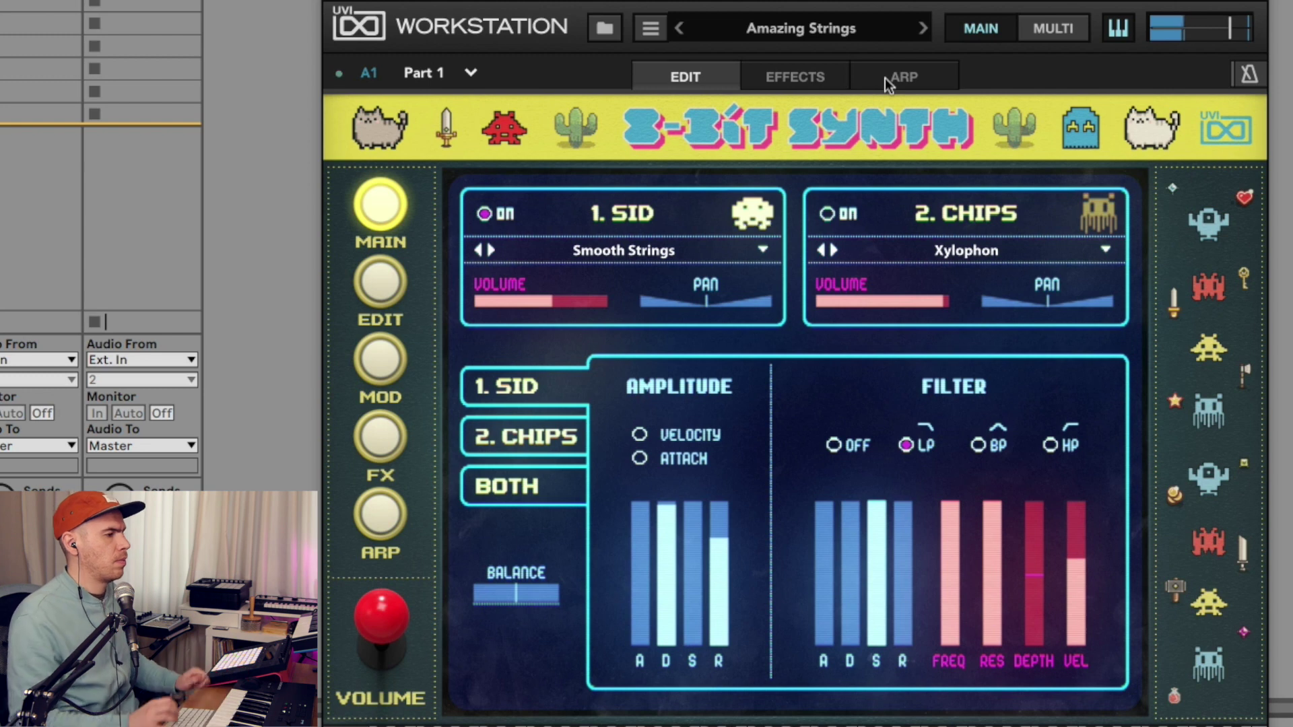
{"action": "left_click", "coordinate": [920, 28]}
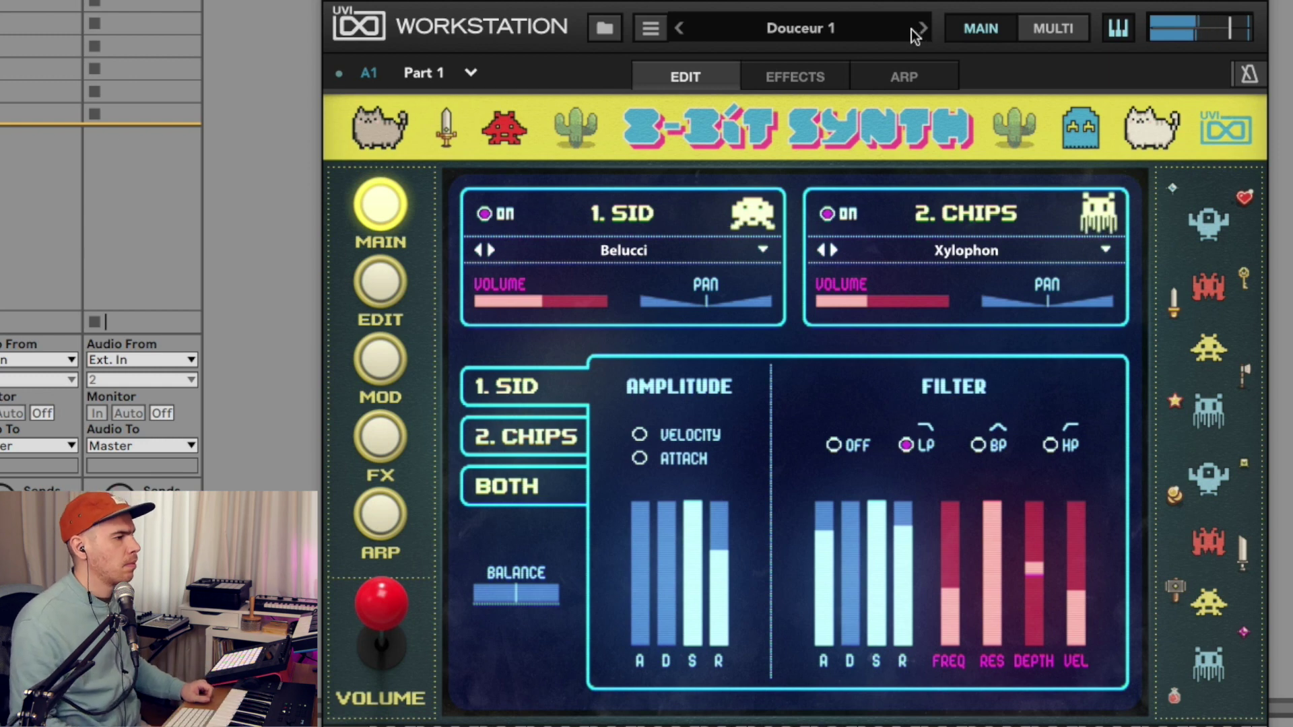
{"action": "left_click", "coordinate": [765, 27]}
{"action": "left_click", "coordinate": [872, 172]}
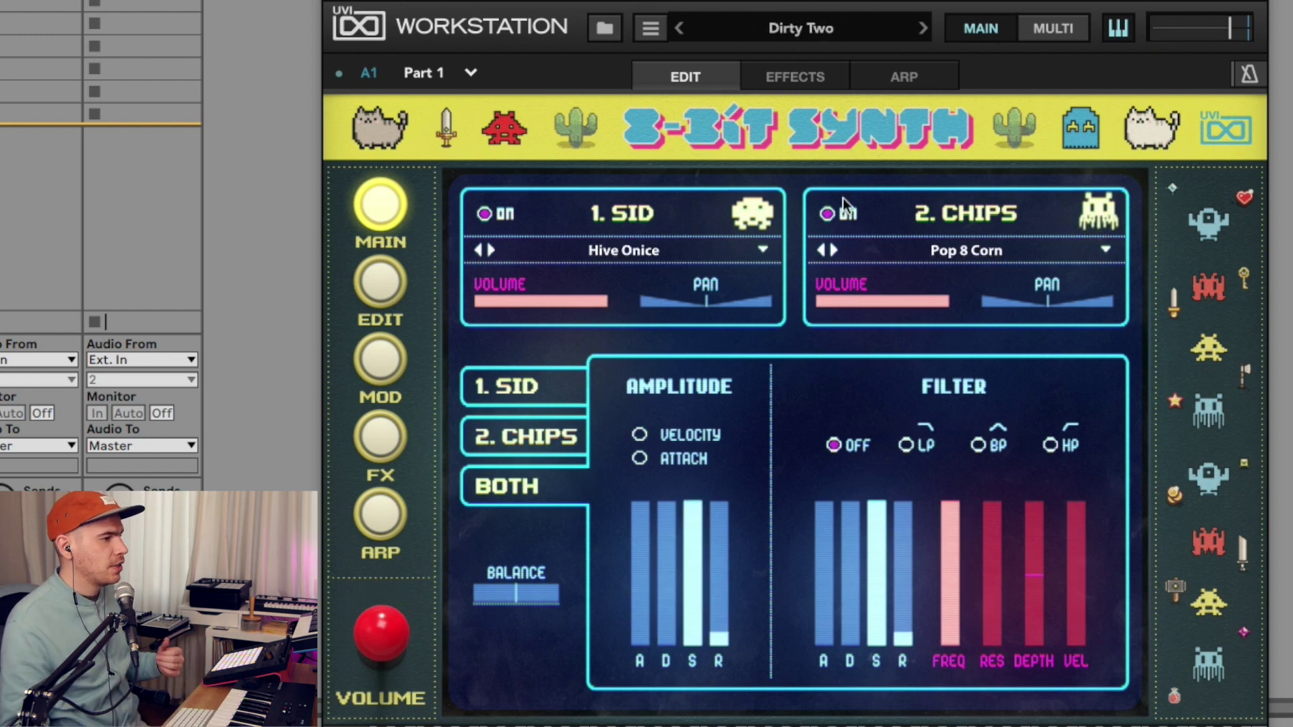
Load the 00-Init Stereo preset from the 8-Bit Synth soundbank and set the SID layer's sound to Triangle Basic
{"action": "left_click", "coordinate": [650, 27]}
{"action": "left_click", "coordinate": [604, 29]}
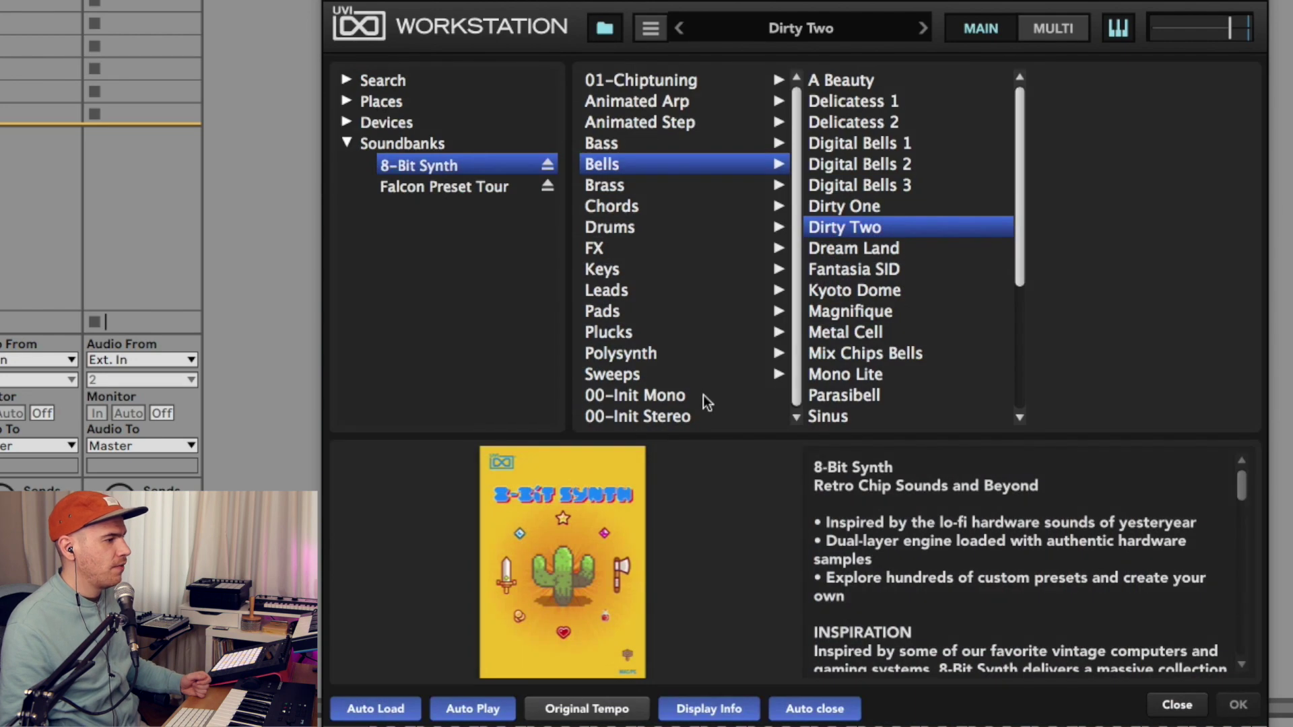
{"action": "double_click", "coordinate": [683, 415]}
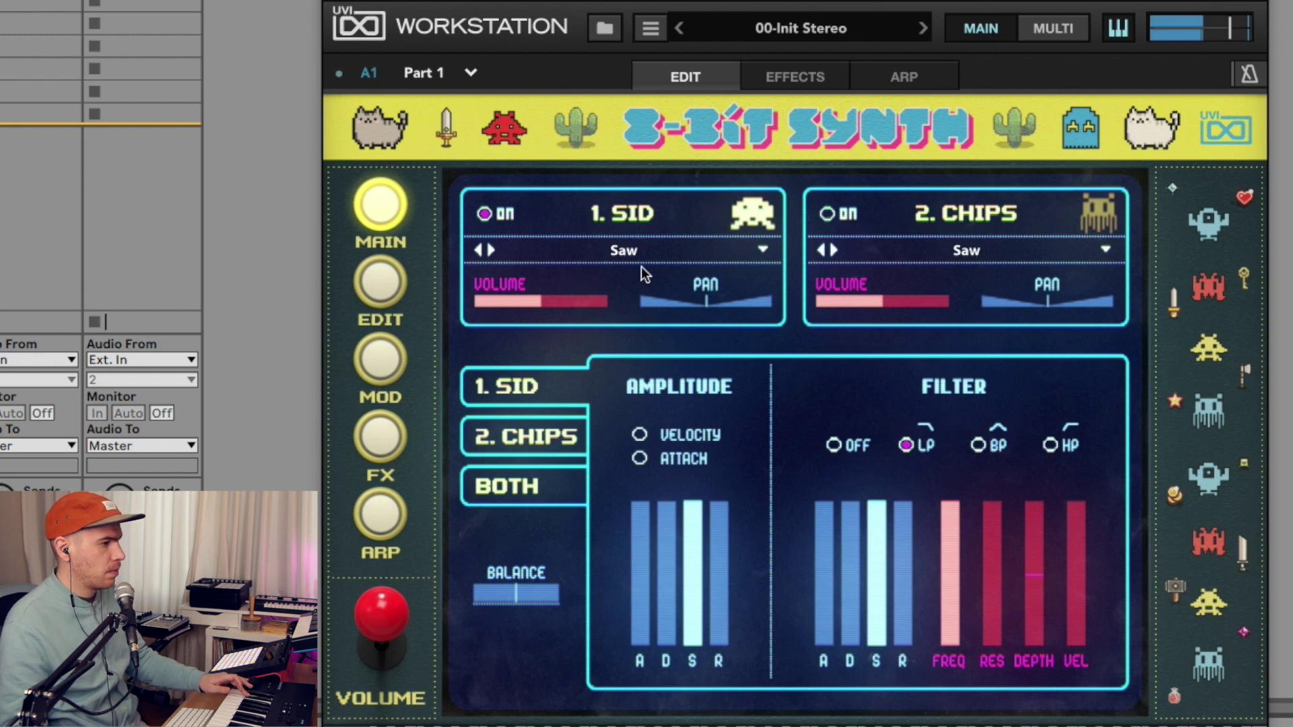
{"action": "left_click", "coordinate": [492, 251]}
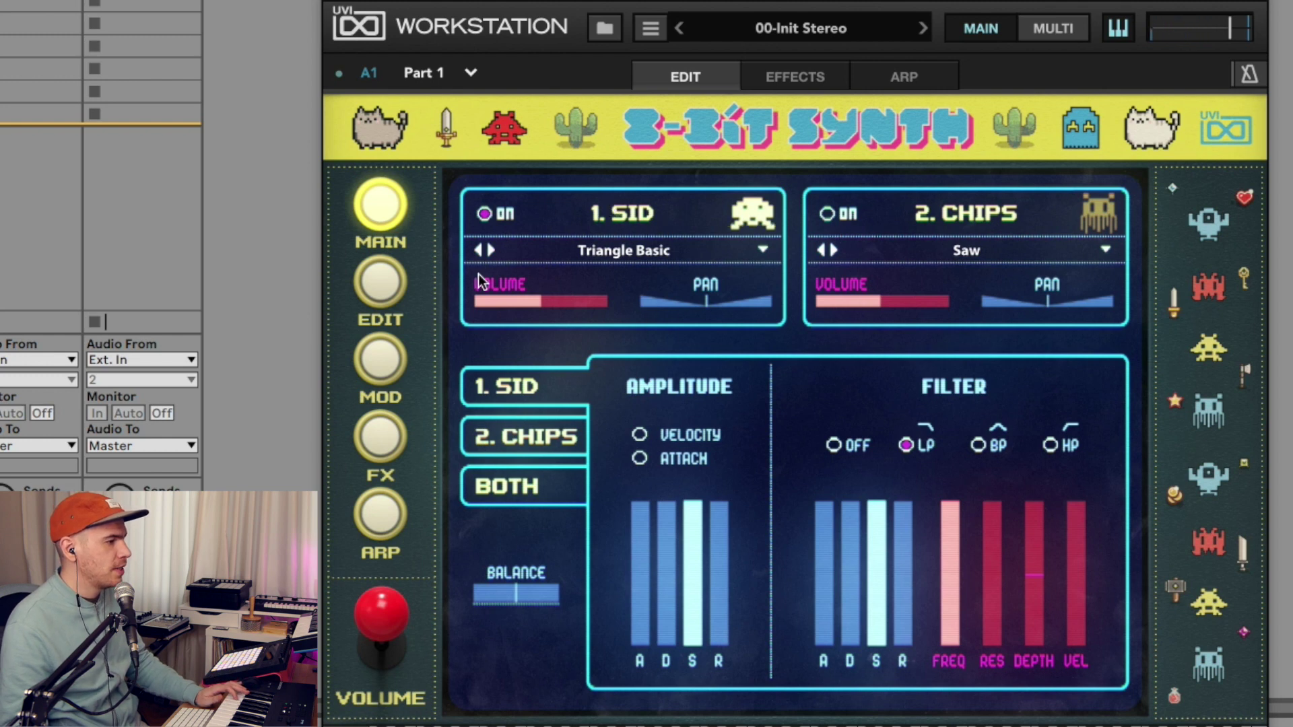
Turn on the Chips layer and set its sound to Wobby Synth after trying Sine, Accordion and Banjo
{"action": "left_click", "coordinate": [829, 214]}
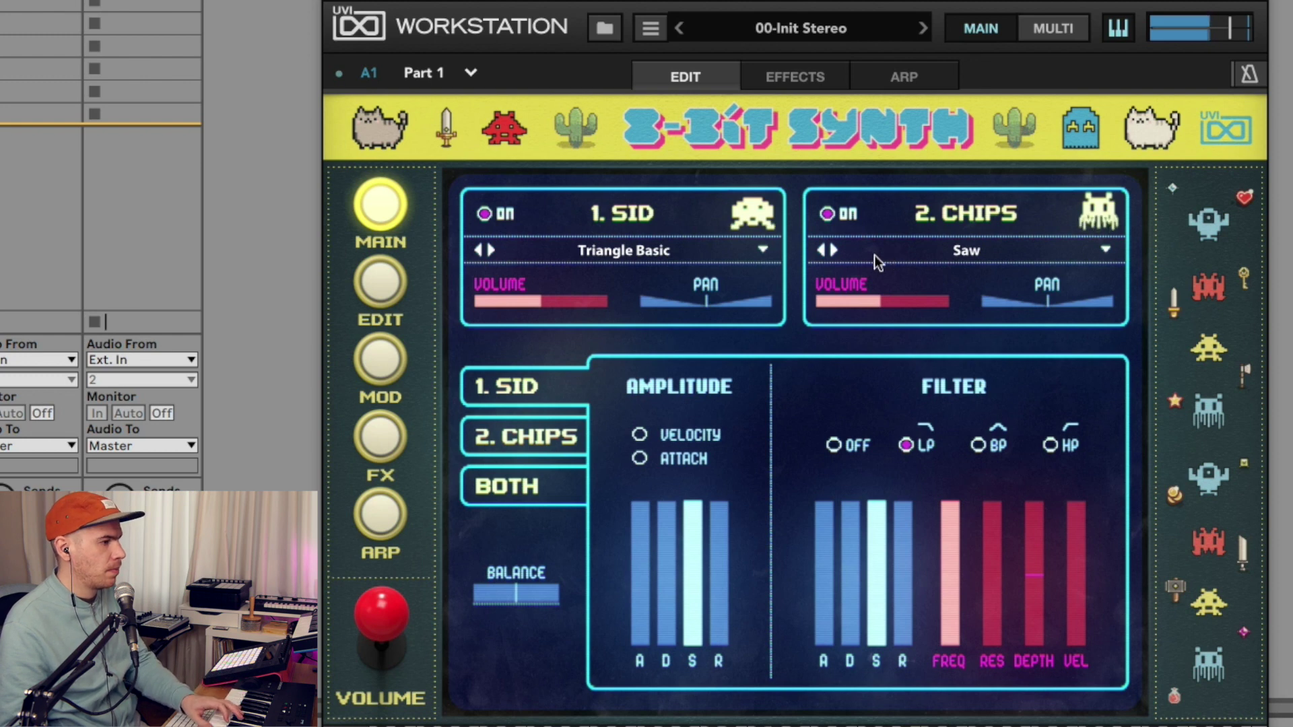
{"action": "left_click", "coordinate": [834, 249]}
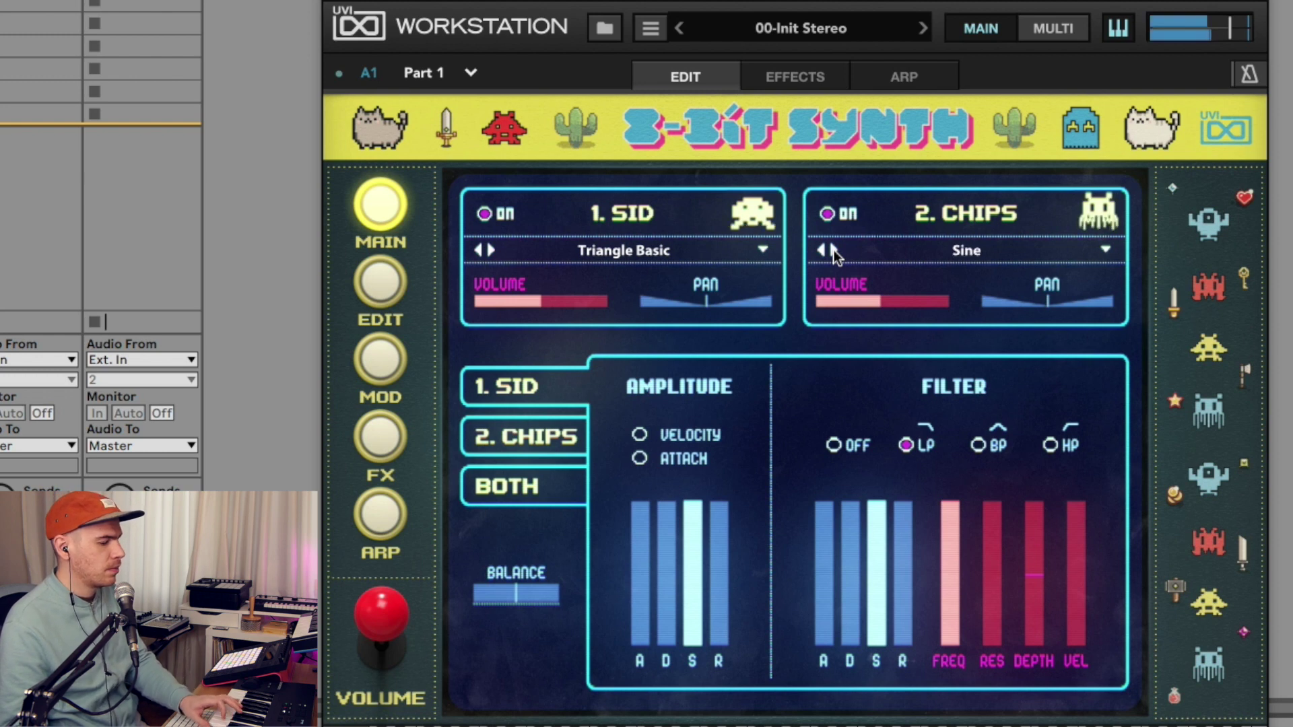
{"action": "left_click", "coordinate": [834, 249]}
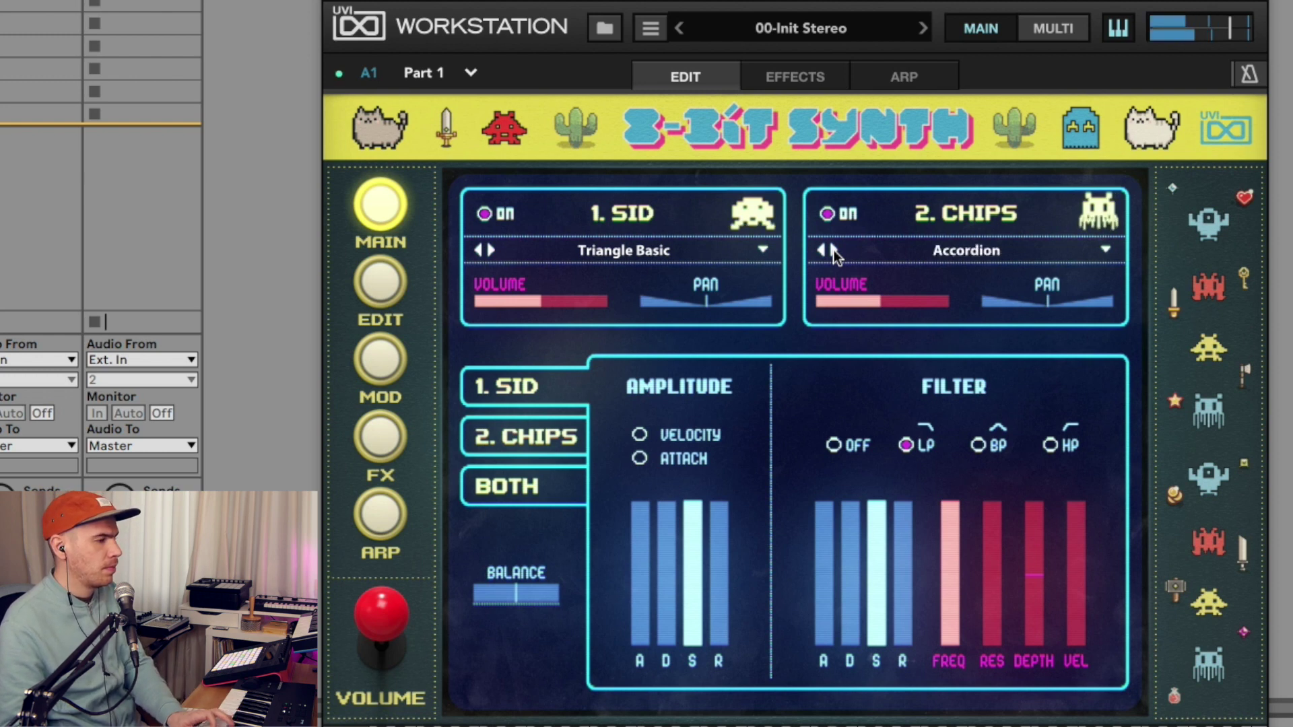
{"action": "left_click", "coordinate": [834, 249]}
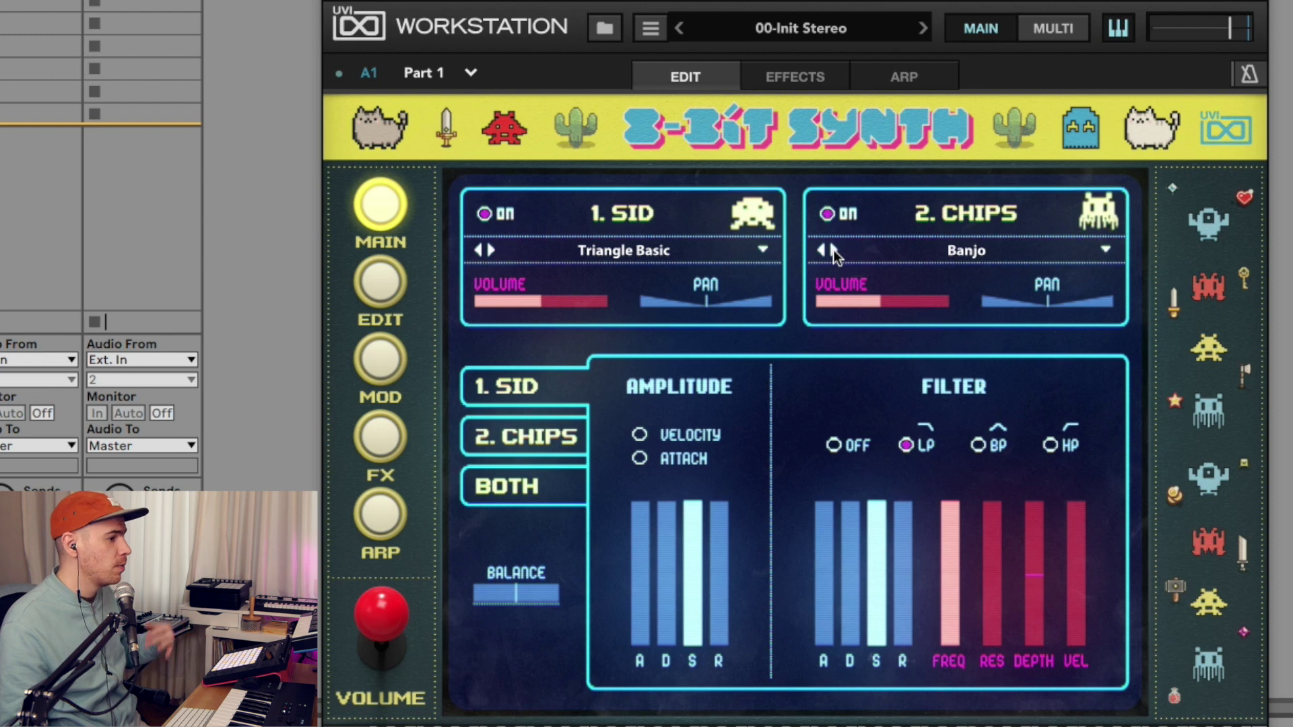
{"action": "left_click", "coordinate": [834, 249]}
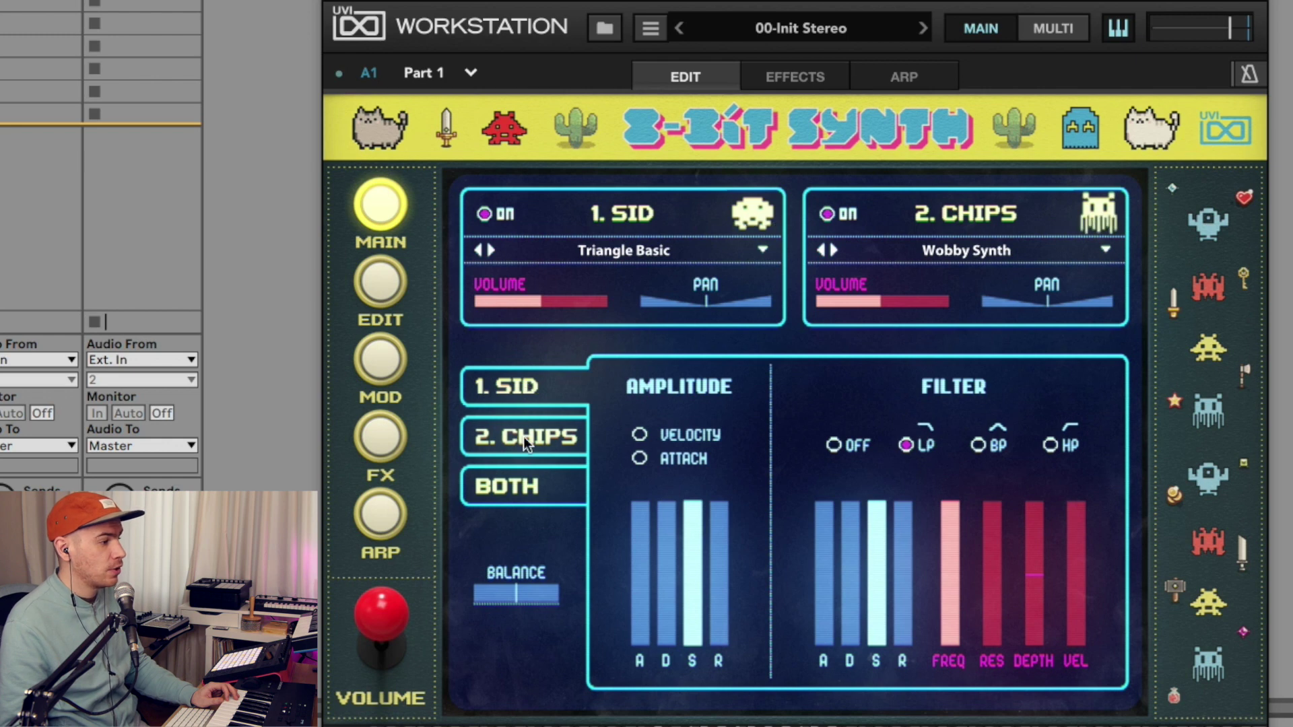
Set both layers' filter to low-pass with about half frequency, high resonance, raised depth, decay 0.26 and zero sustain
{"action": "left_click", "coordinate": [519, 487]}
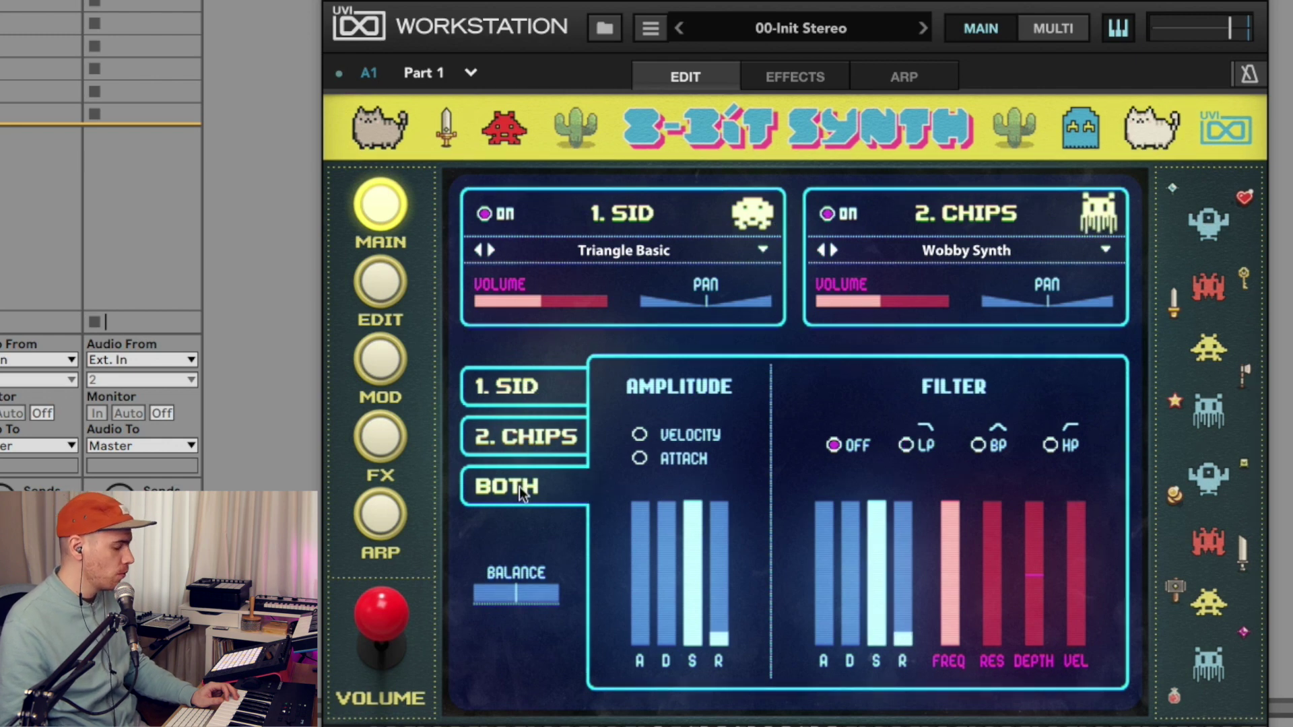
{"action": "left_click_drag", "start_coordinate": [941, 518], "coordinate": [951, 577]}
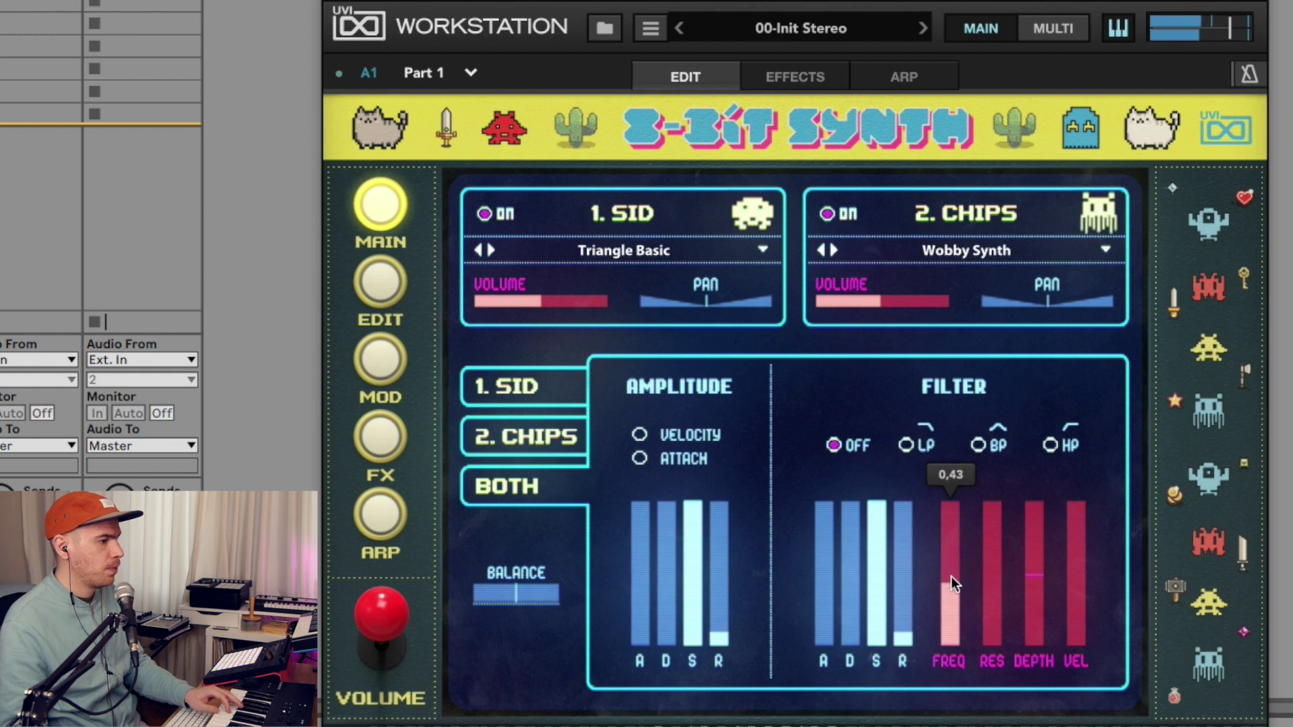
{"action": "left_click", "coordinate": [906, 444]}
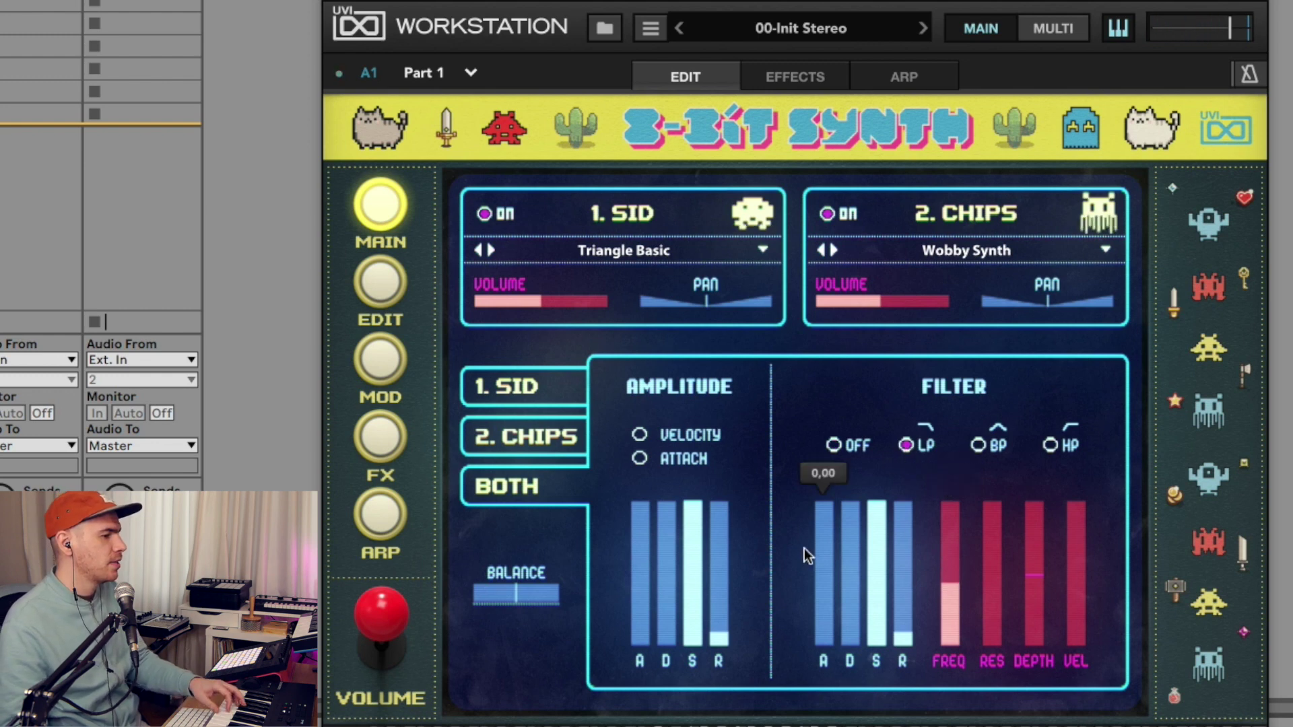
{"action": "mouse_move", "coordinate": [1042, 611]}
{"action": "mouse_move", "coordinate": [991, 614]}
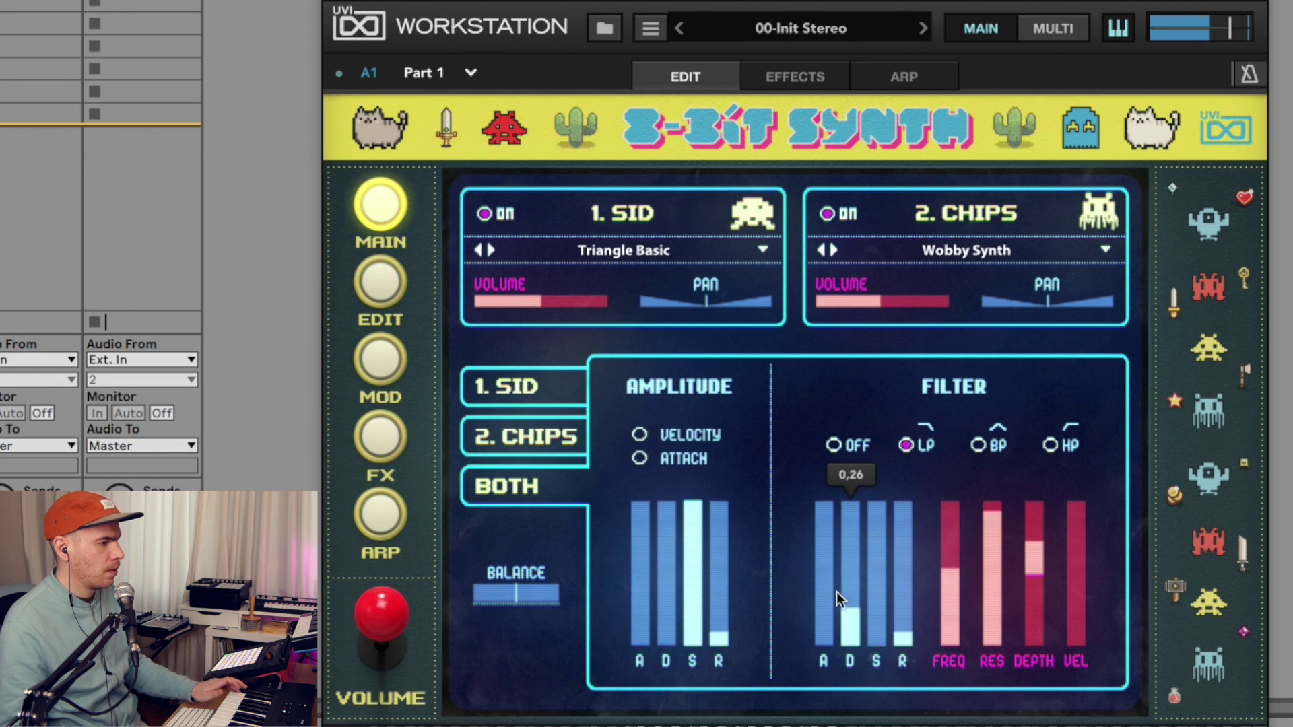
Set the modwheel to control vibrato and tremolo at a 1/8 rate, with its filter control turned off
{"action": "left_click", "coordinate": [375, 283]}
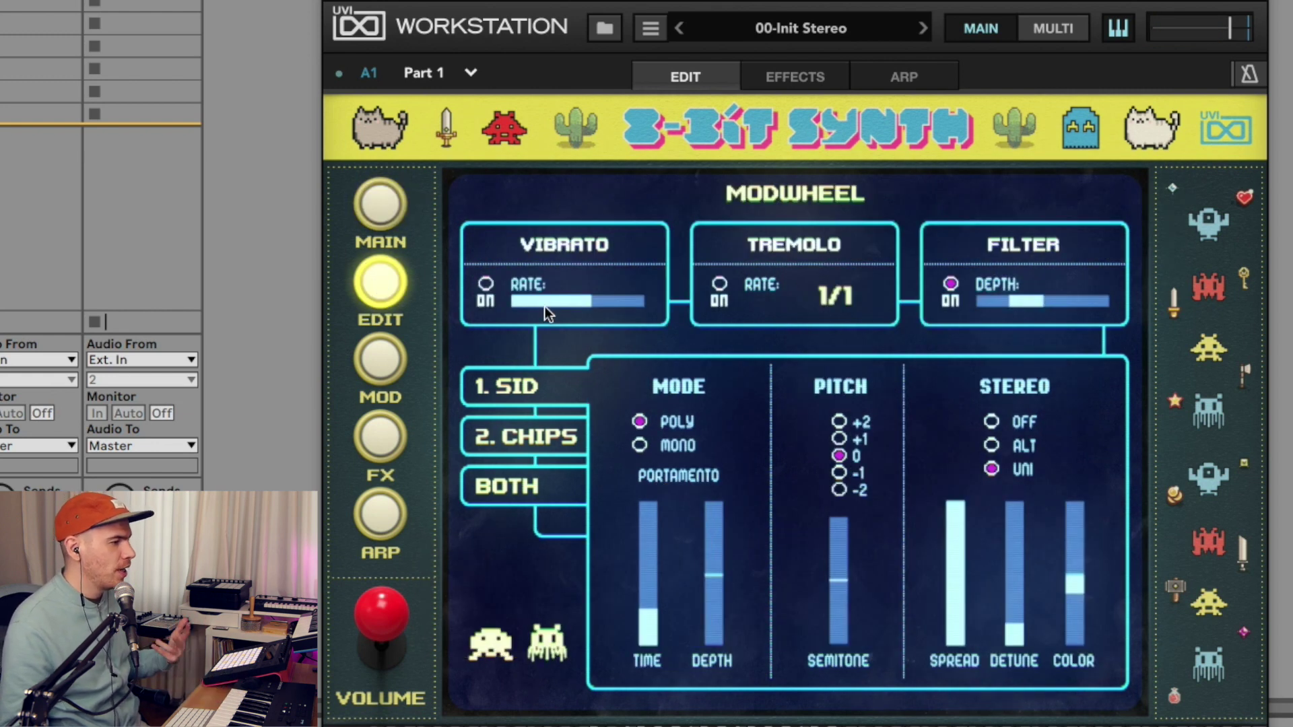
{"action": "mouse_move", "coordinate": [569, 294]}
{"action": "left_click", "coordinate": [486, 283]}
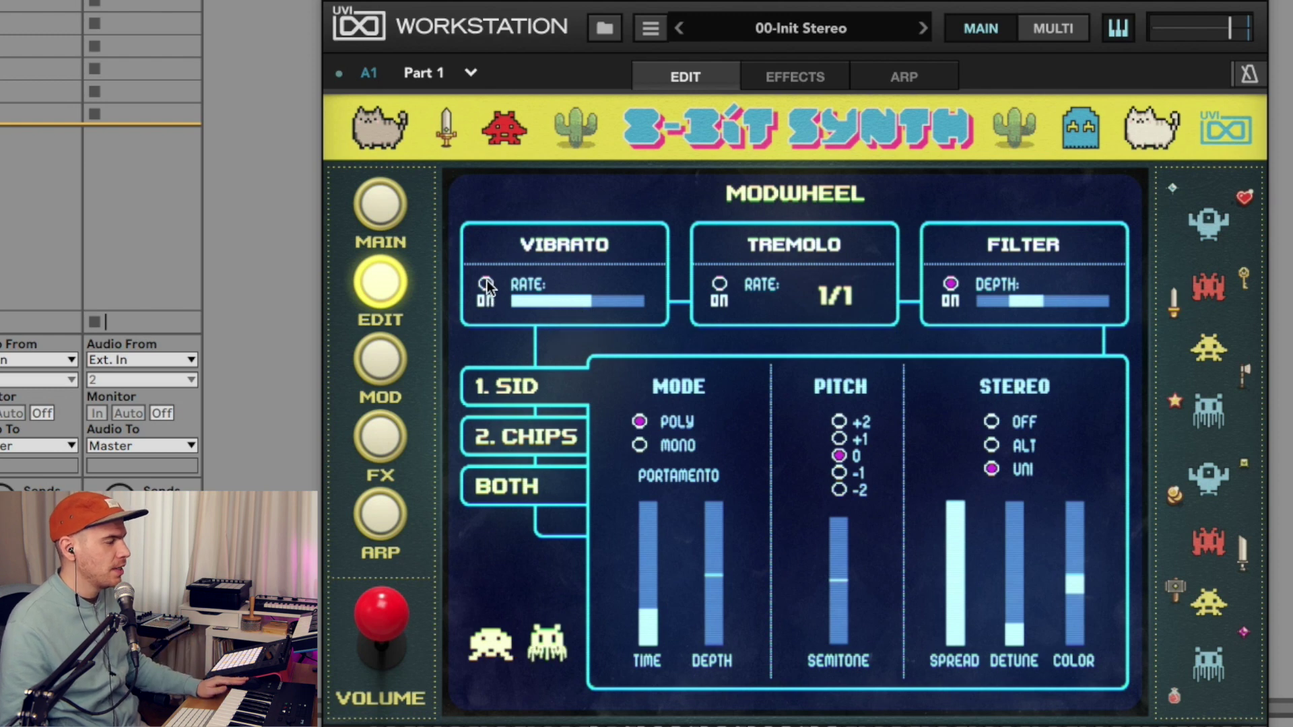
{"action": "left_click", "coordinate": [950, 283]}
{"action": "mouse_move", "coordinate": [596, 302]}
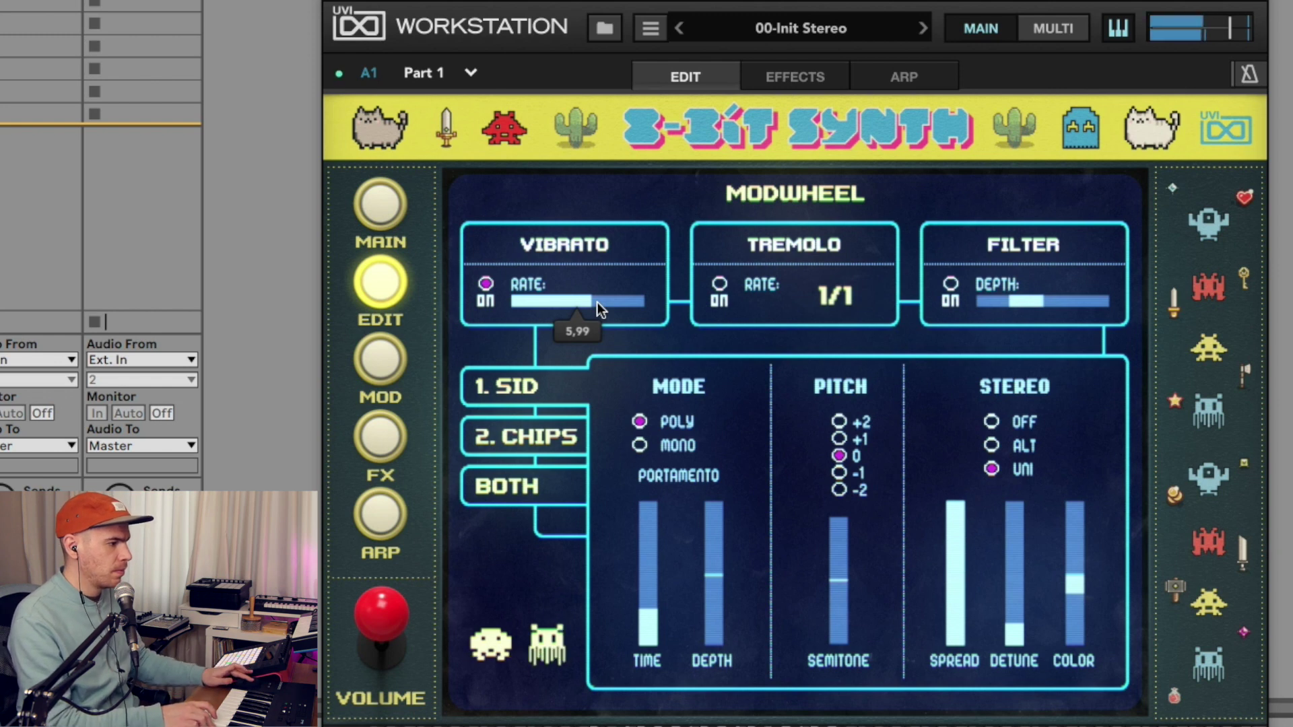
{"action": "left_click", "coordinate": [719, 283]}
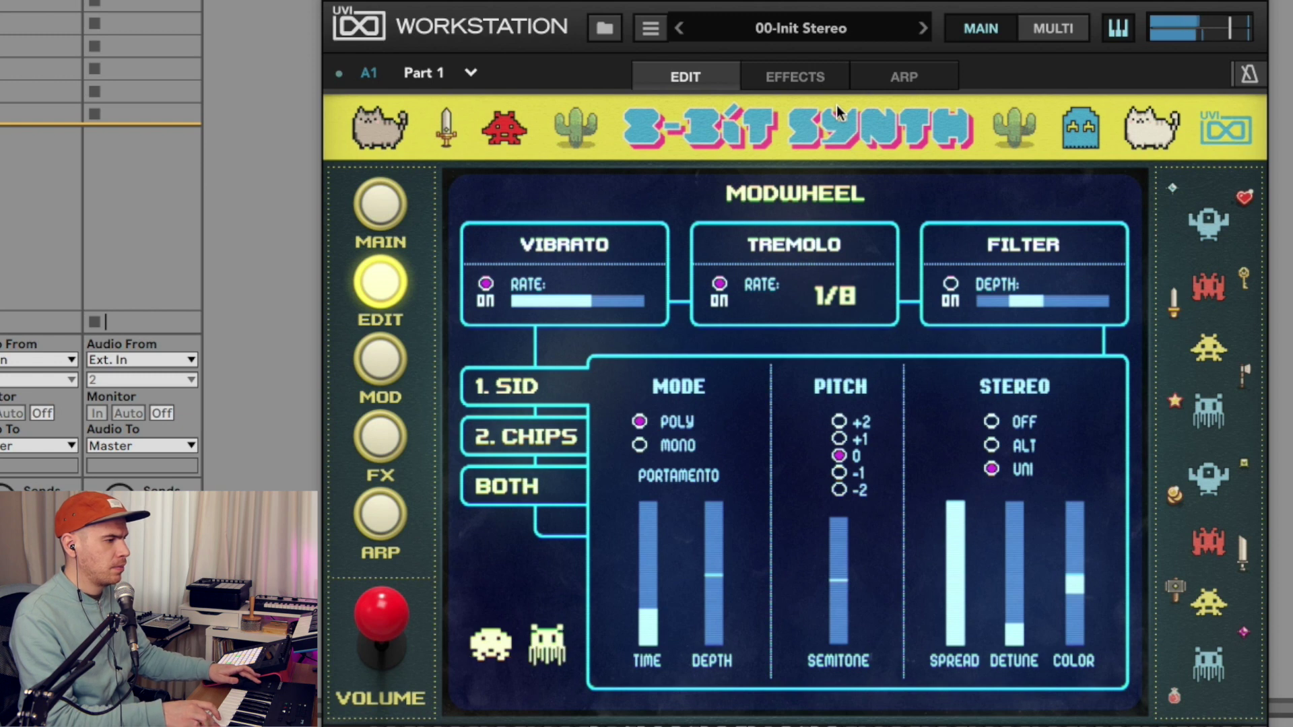
Draw a longer step modulator pattern and route it and the LFO, with an S&H wave, to both layers' filters
{"action": "left_click", "coordinate": [386, 370]}
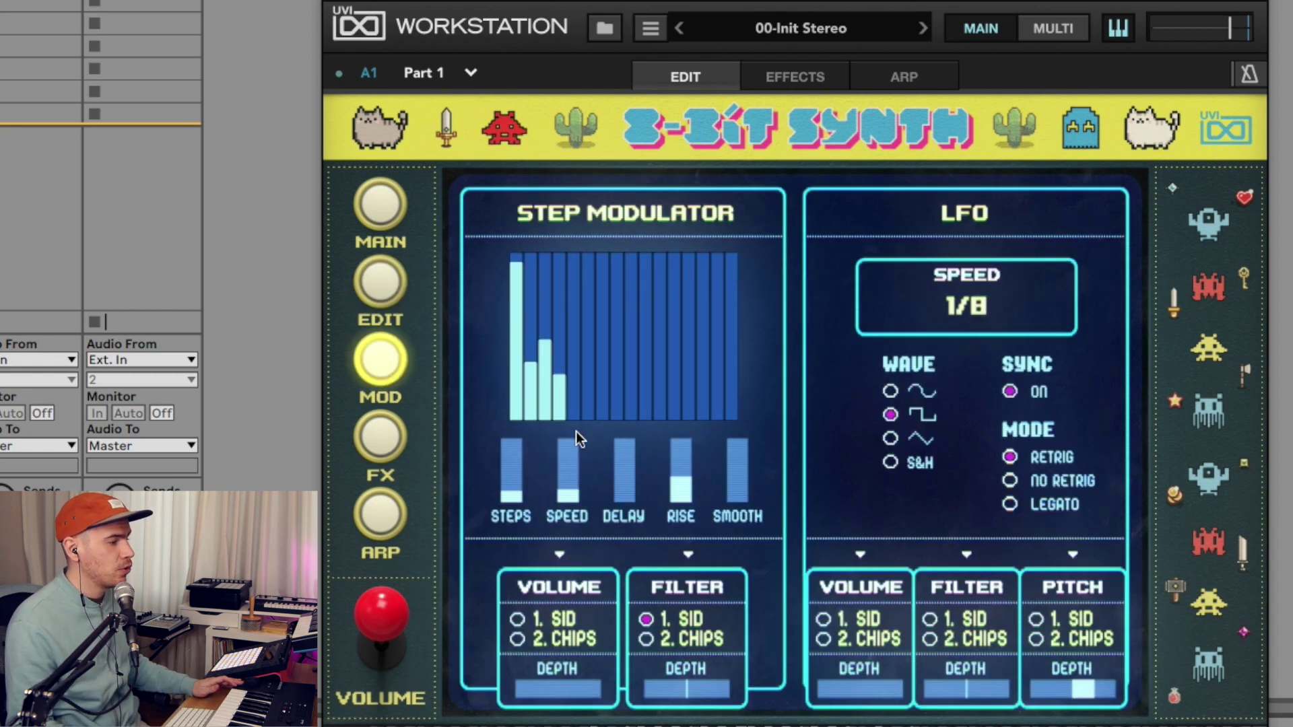
{"action": "mouse_move", "coordinate": [566, 479]}
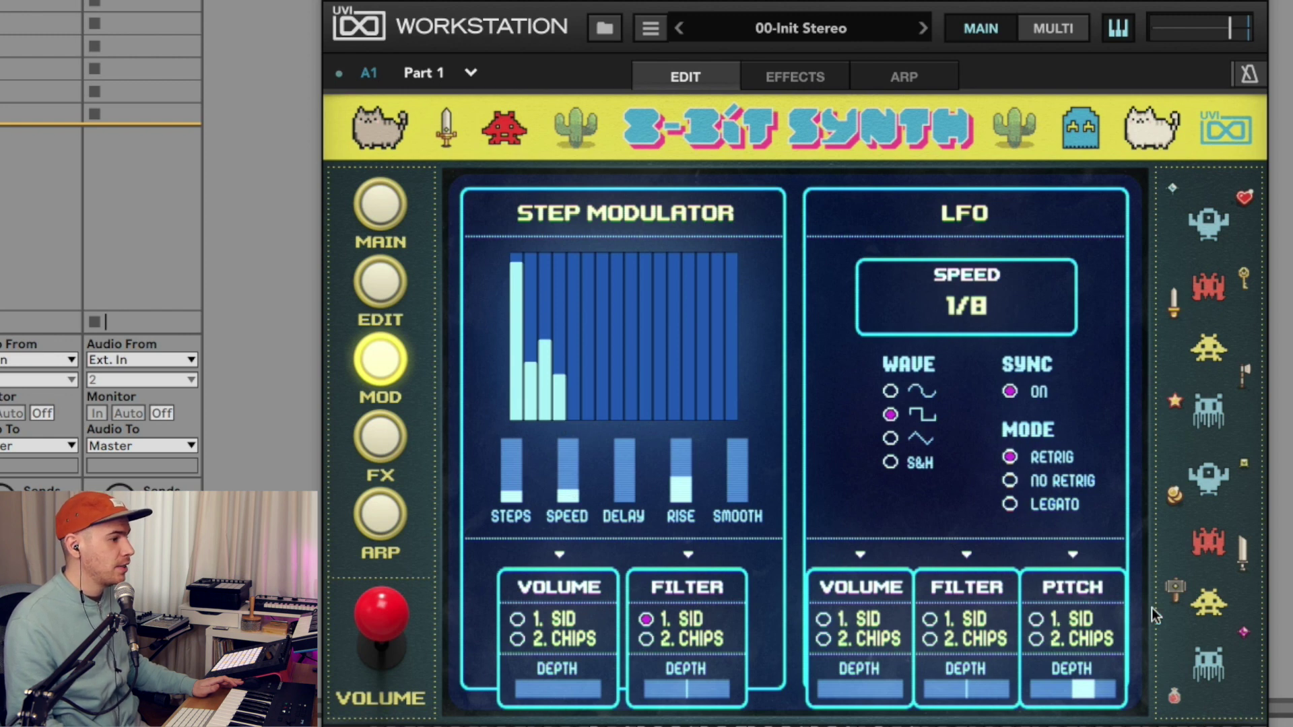
{"action": "left_click", "coordinate": [891, 392]}
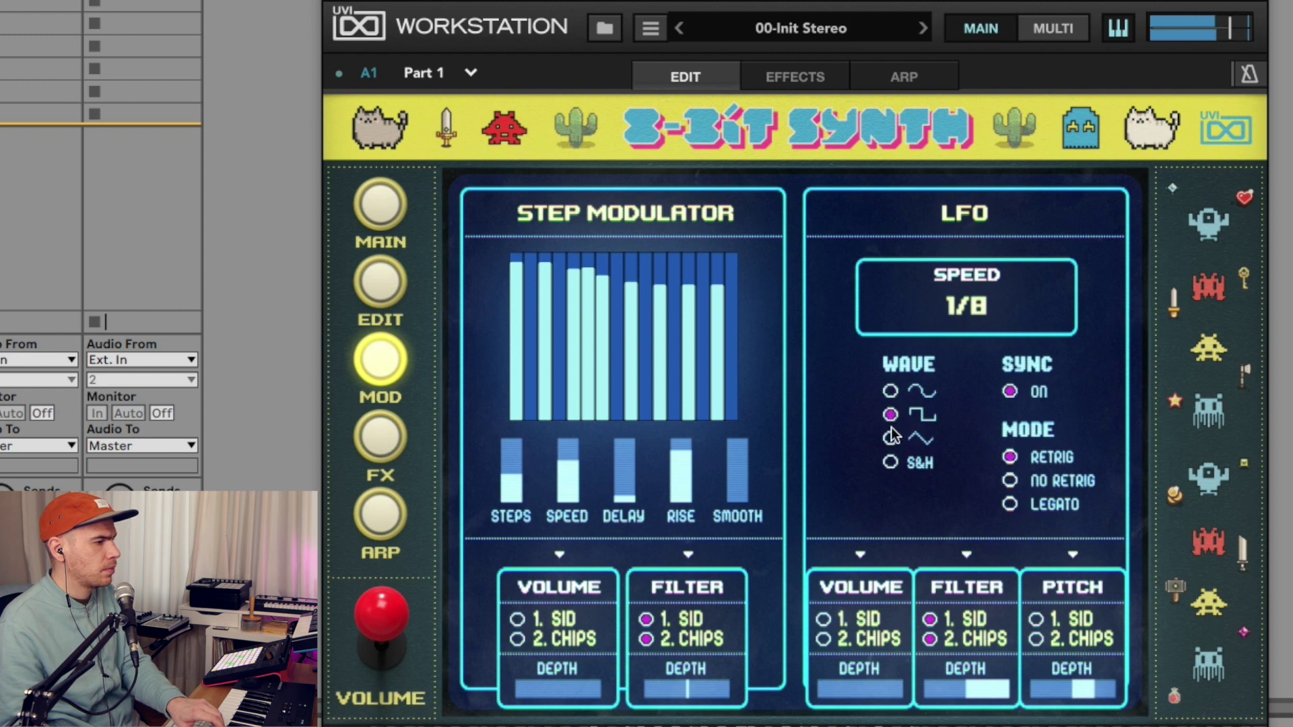
{"action": "left_click", "coordinate": [890, 437]}
{"action": "left_click", "coordinate": [890, 462]}
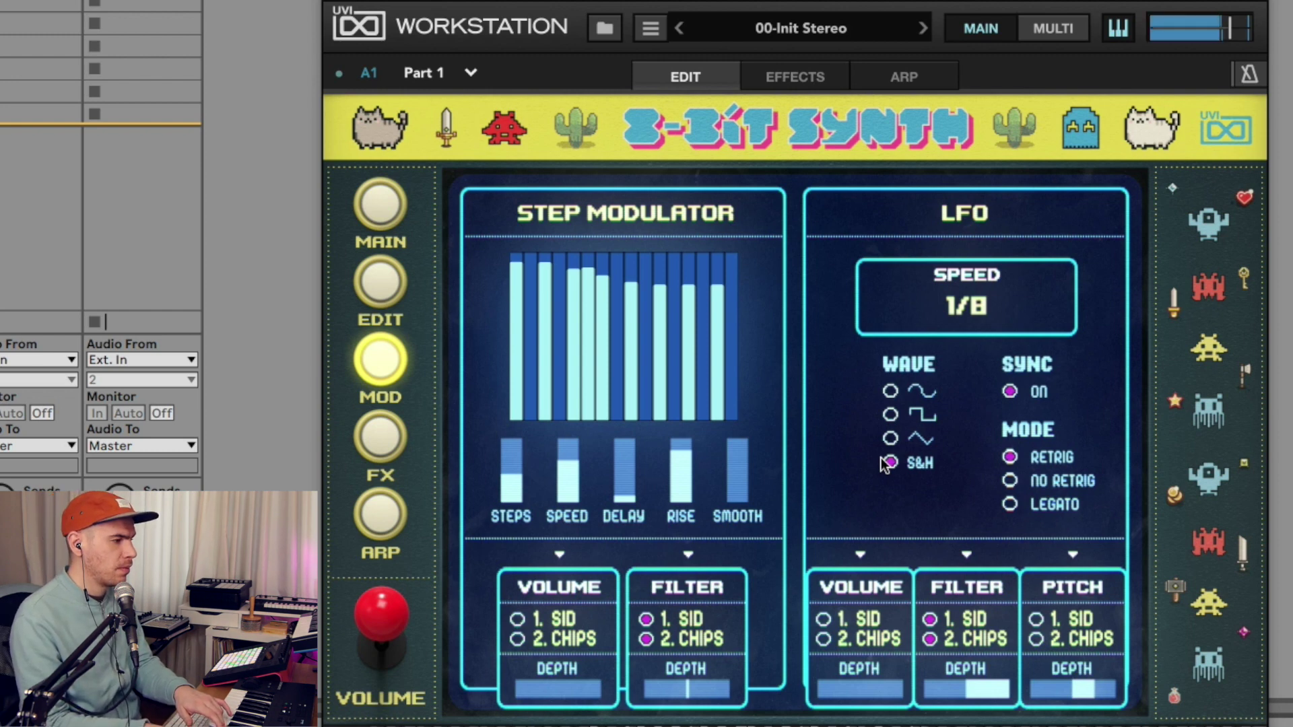
Turn on the Thorus effect with its depth raised to about 22, and turn on the Phasor and Ensemble effects
{"action": "left_click", "coordinate": [379, 444]}
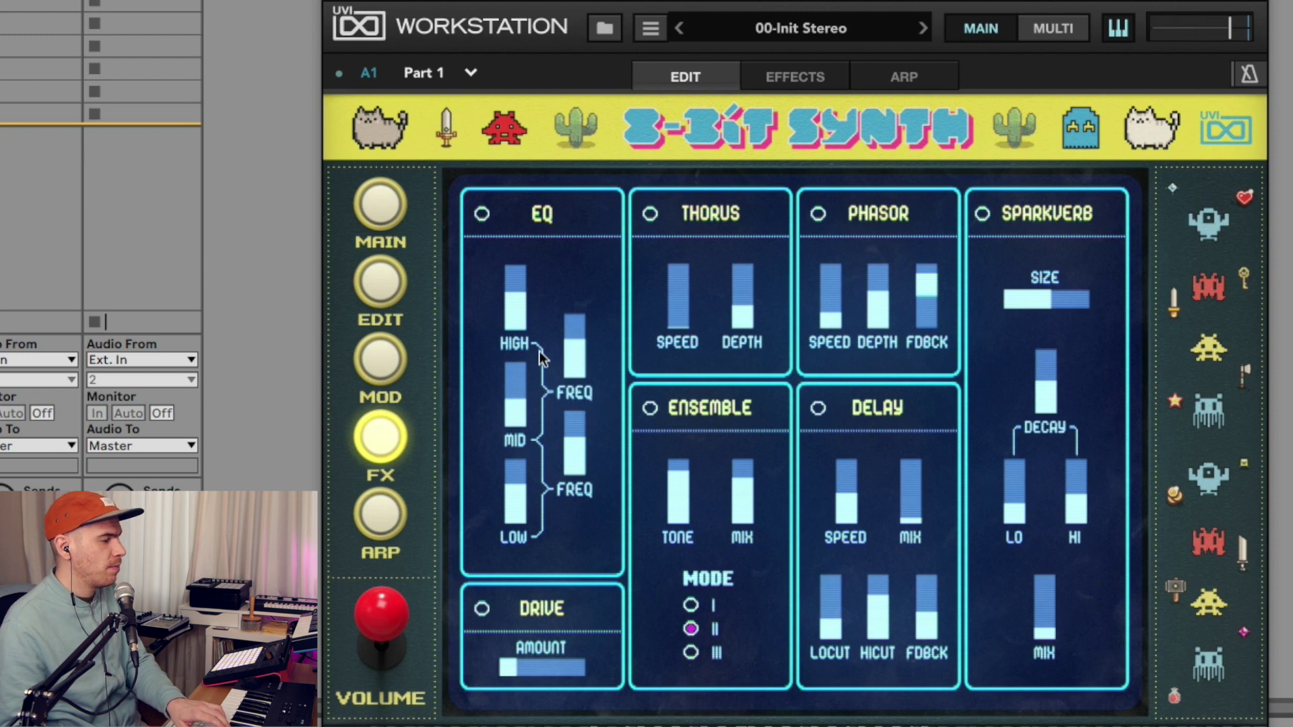
{"action": "mouse_move", "coordinate": [570, 318]}
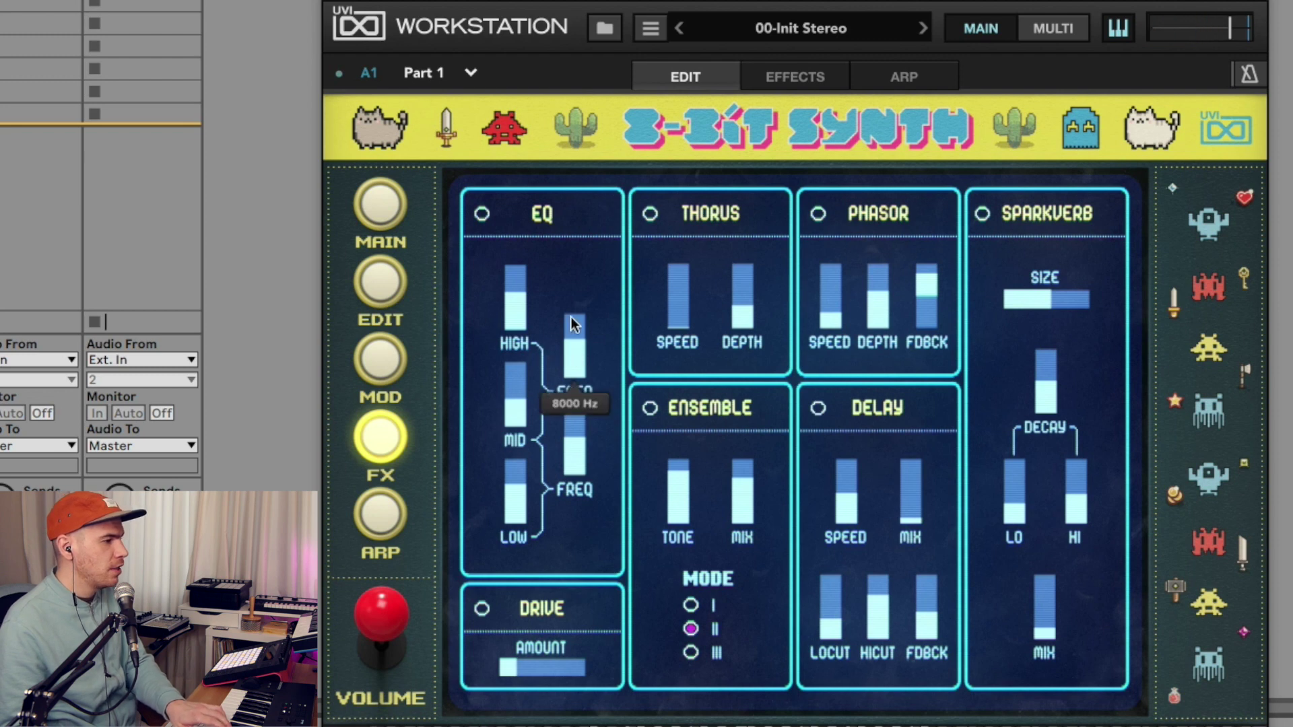
{"action": "left_click", "coordinate": [650, 214]}
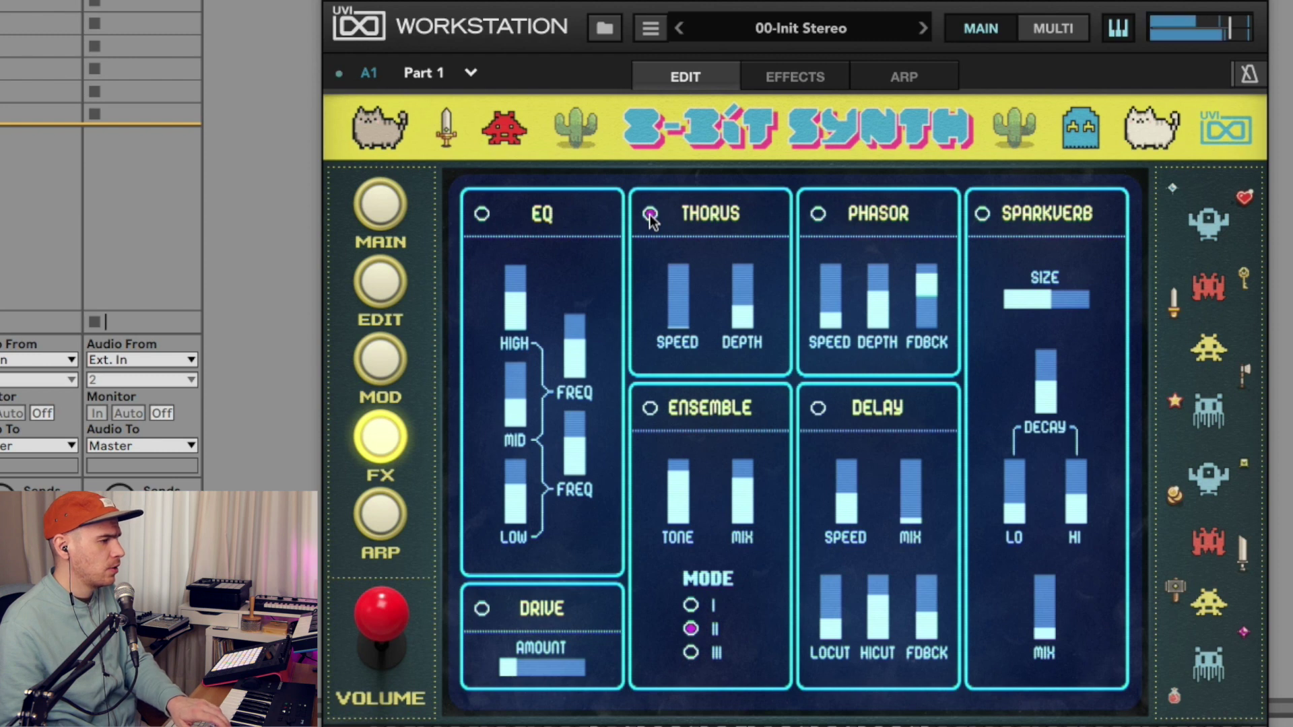
{"action": "left_click_drag", "start_coordinate": [692, 284], "coordinate": [749, 291]}
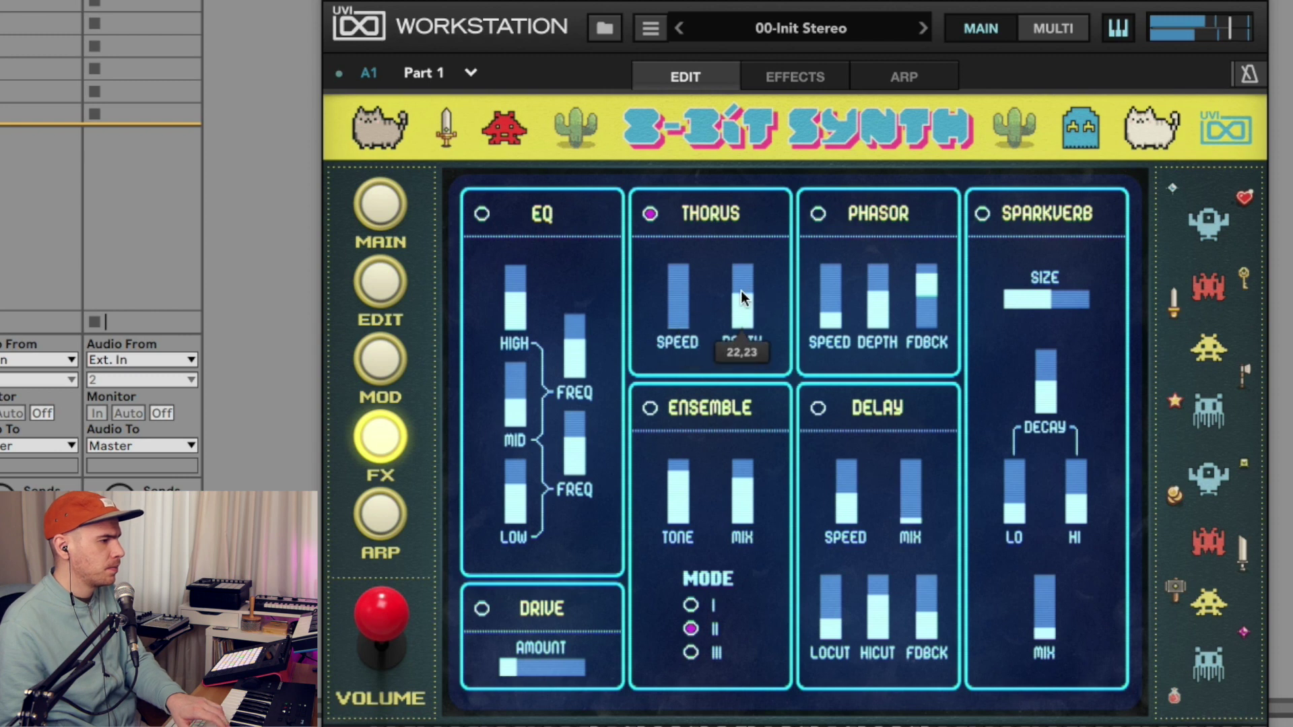
{"action": "left_click", "coordinate": [818, 215]}
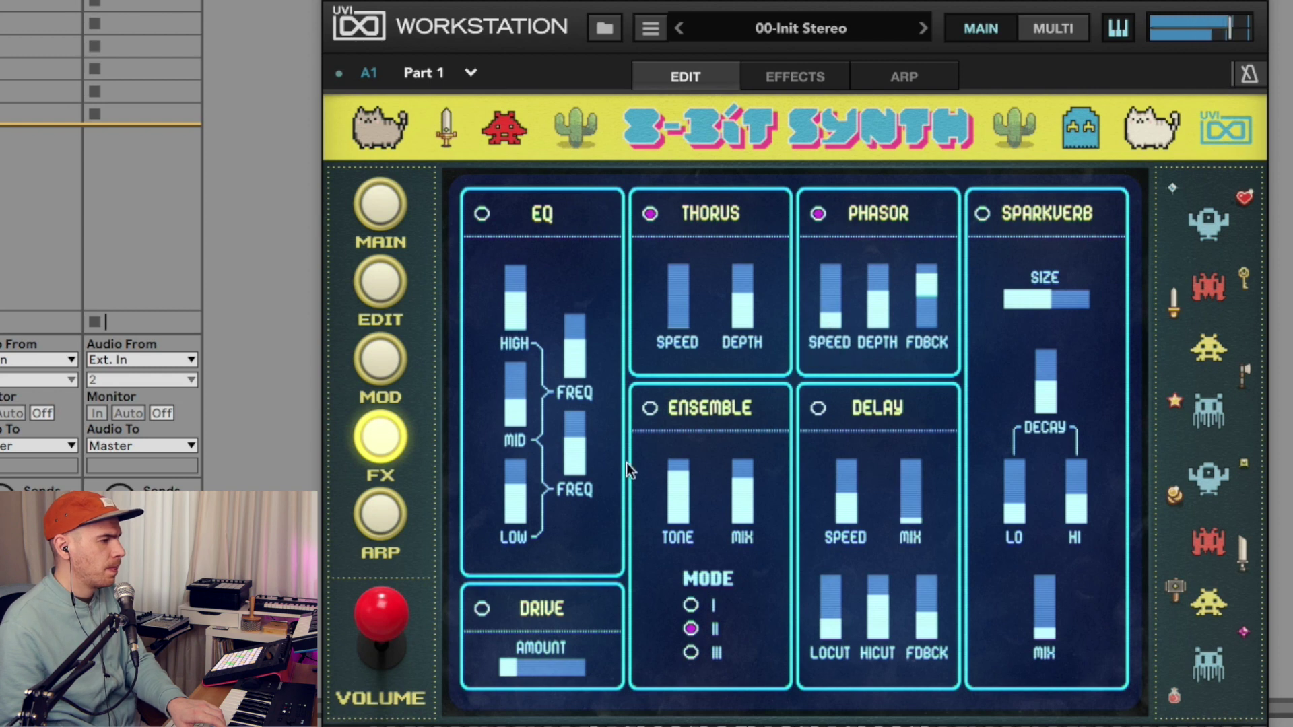
{"action": "left_click", "coordinate": [650, 410]}
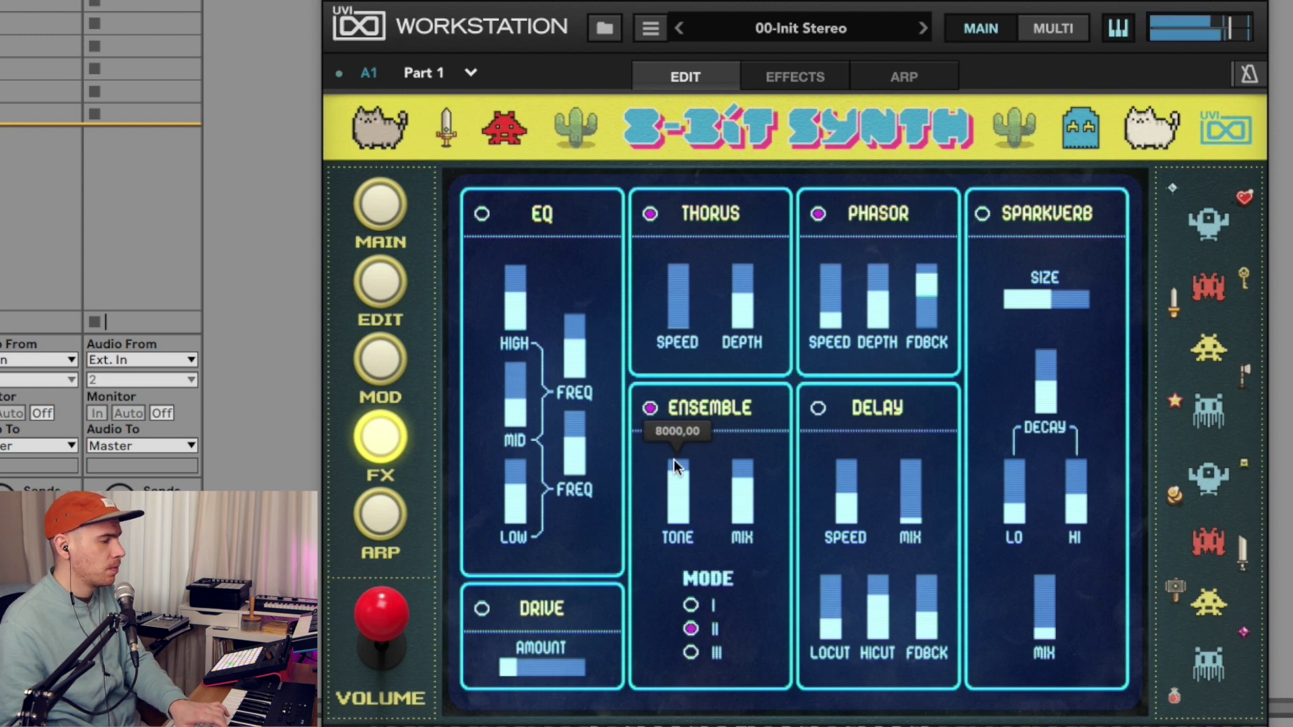
Try the Delay effect with its mix at 0.56 and turn it off again
{"action": "left_click", "coordinate": [820, 412]}
{"action": "left_click_drag", "start_coordinate": [911, 502], "coordinate": [919, 483]}
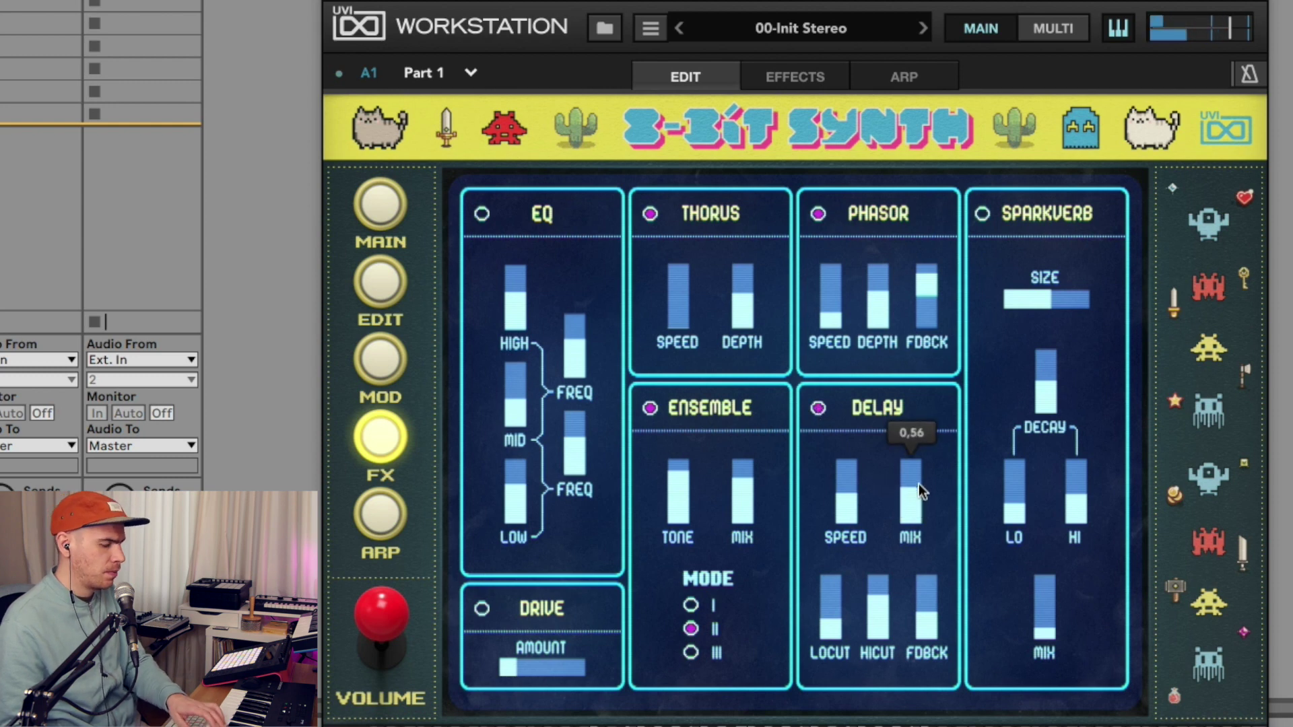
{"action": "left_click", "coordinate": [819, 408]}
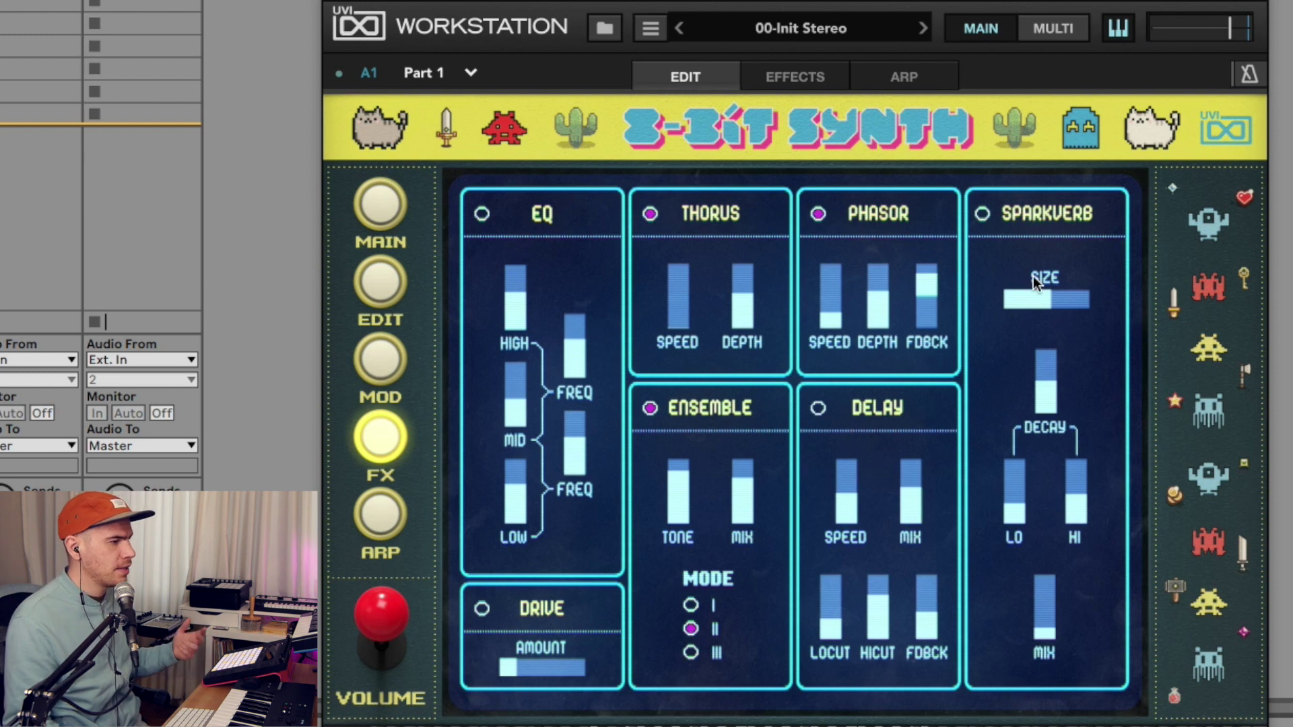
Keep only Thorus and Sparkverb on, with Sparkverb's size near maximum and mix about half, and open the arpeggiator settings
{"action": "mouse_move", "coordinate": [1057, 295]}
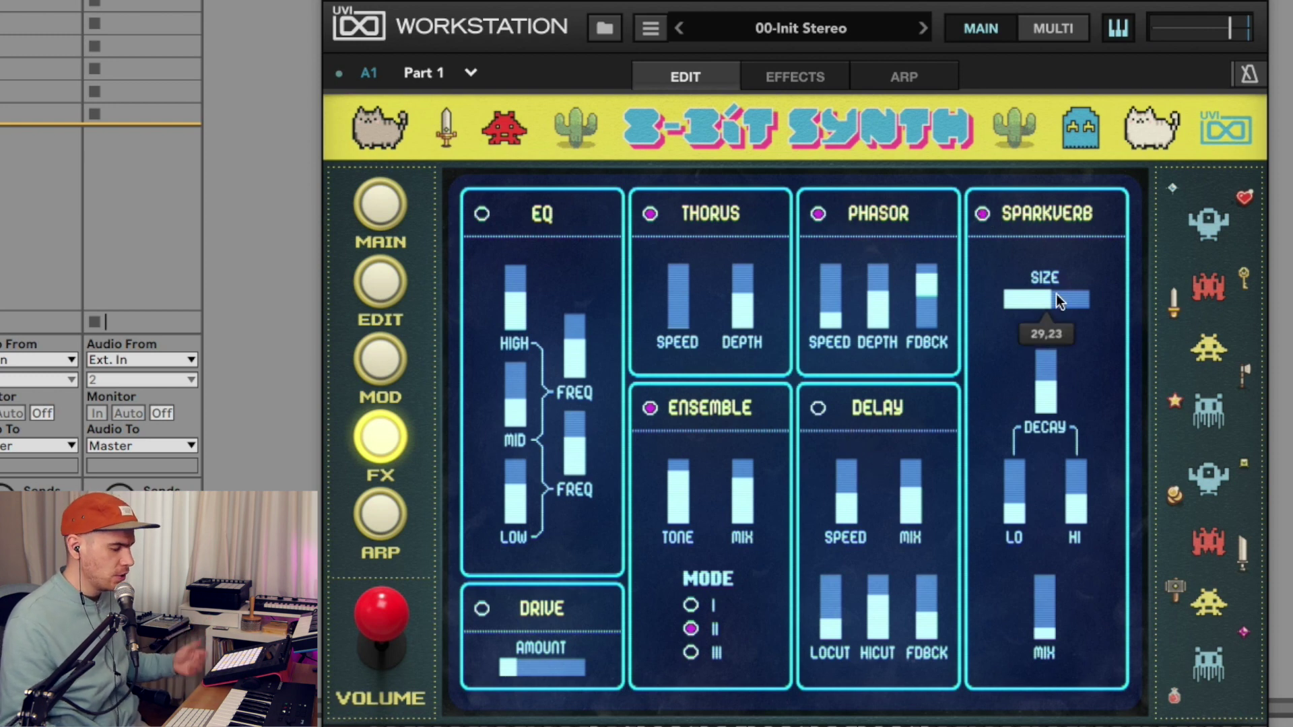
{"action": "mouse_move", "coordinate": [1053, 375]}
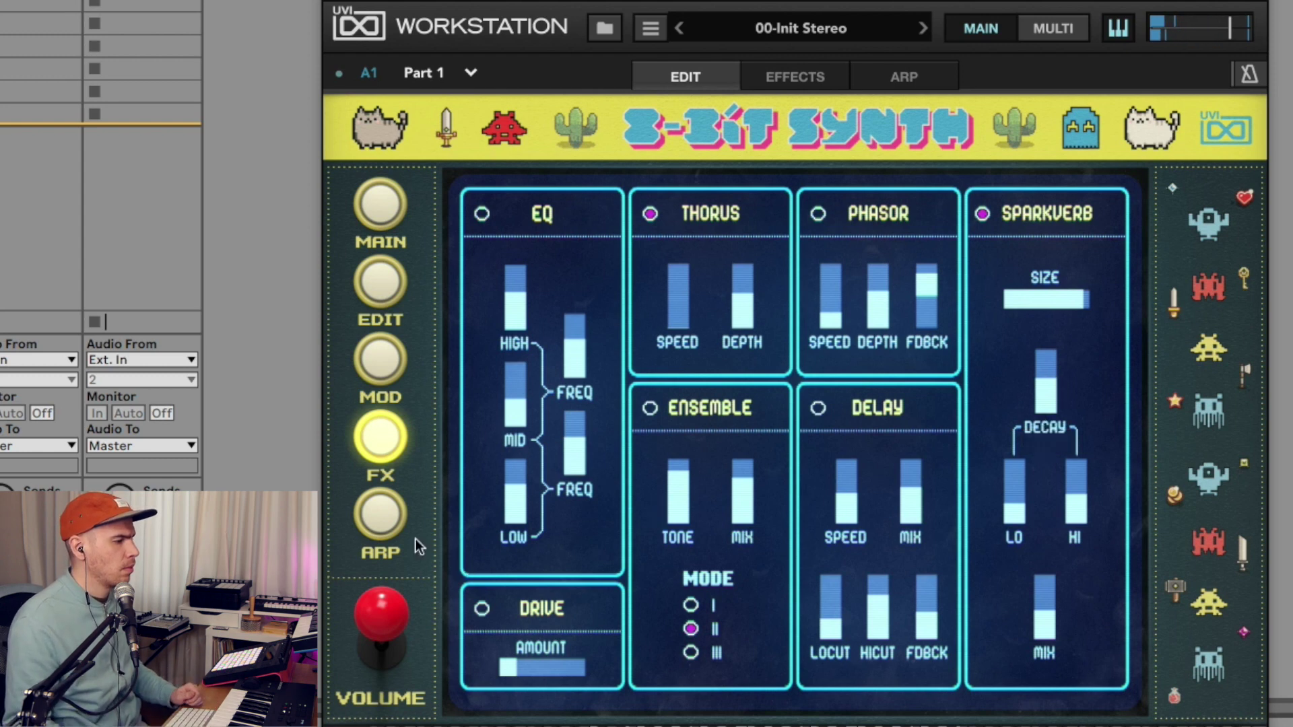
{"action": "left_click", "coordinate": [374, 520]}
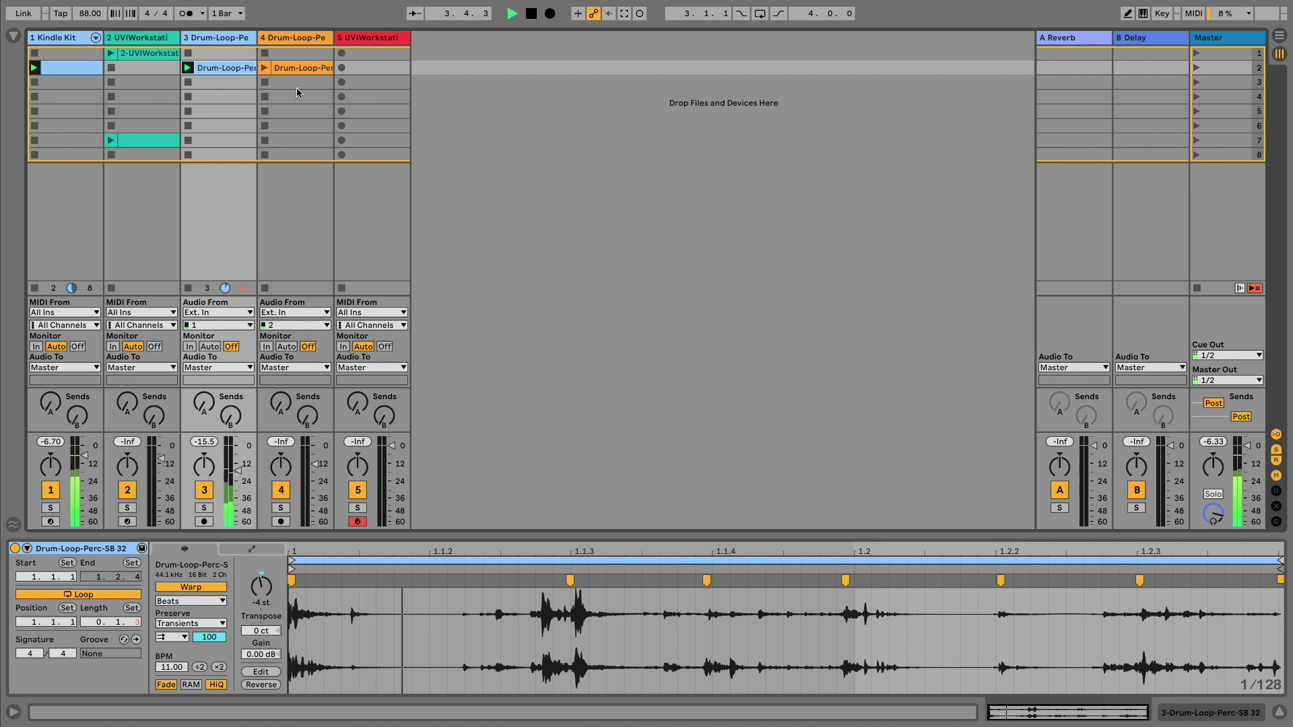
Switch to Ableton Live and launch the Drum-Loop-Perc clip on track 4 alongside the playing drum clips
{"action": "left_click", "coordinate": [264, 69]}
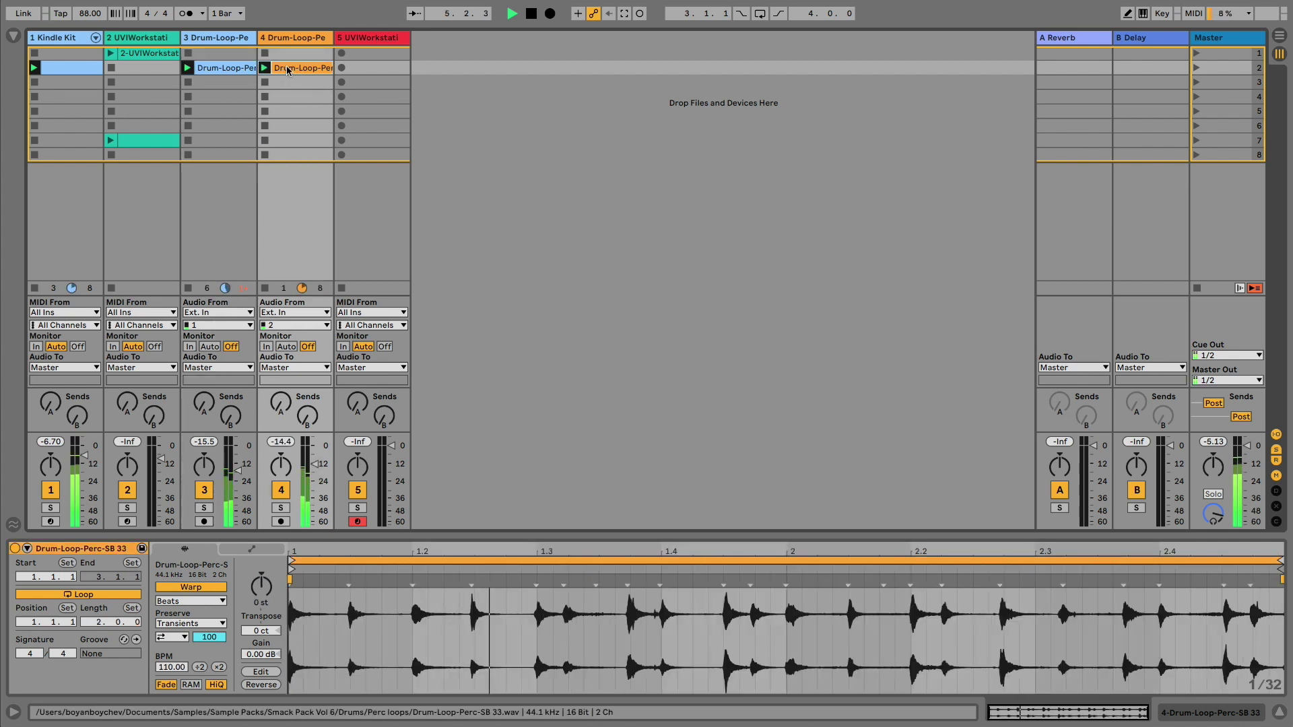